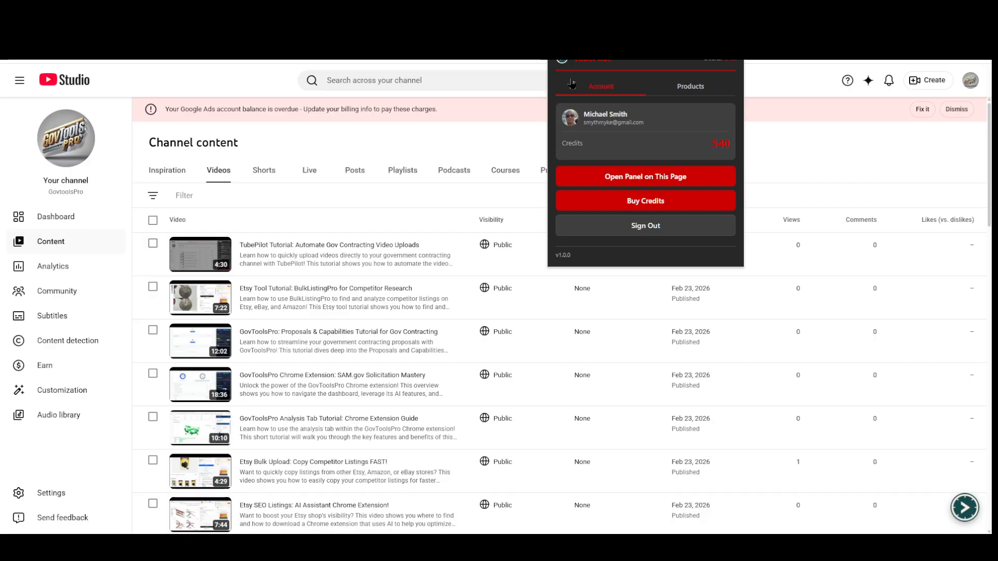
Open the extension's credit purchase page, review the Marketeer Standard Pack offer, and return to the channel content page
drag(663, 127, 565, 114)
click(656, 128)
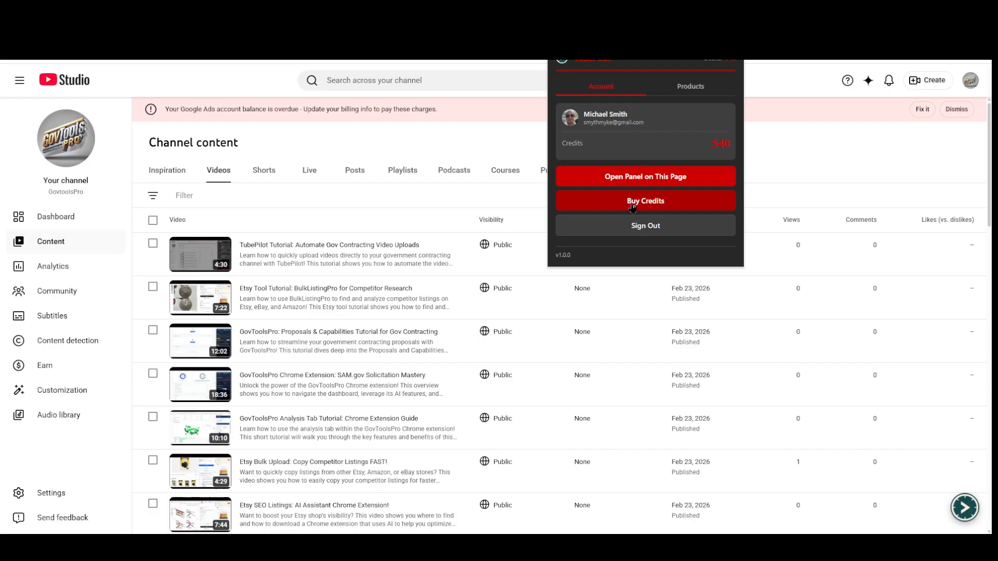
click(686, 207)
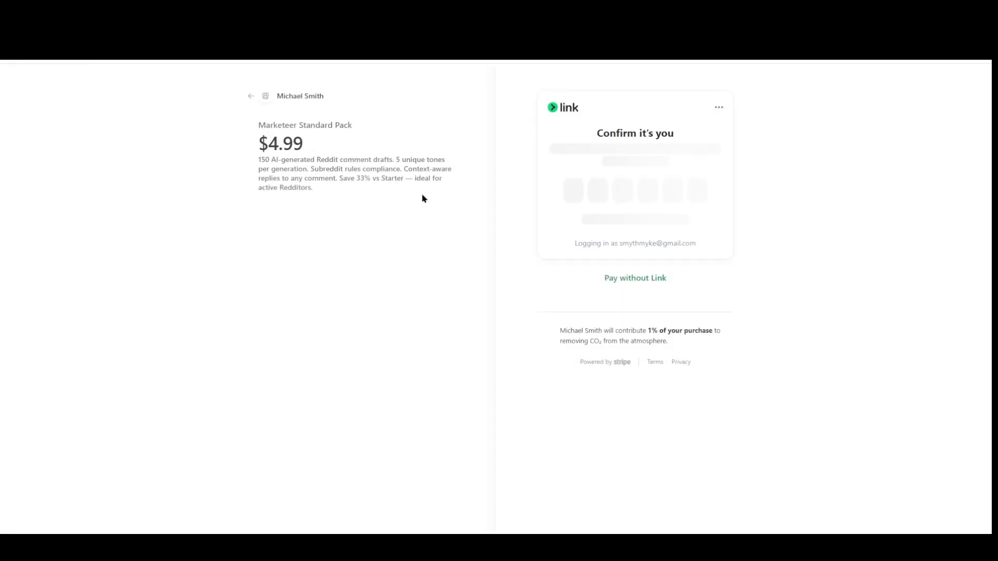
double_click(264, 160)
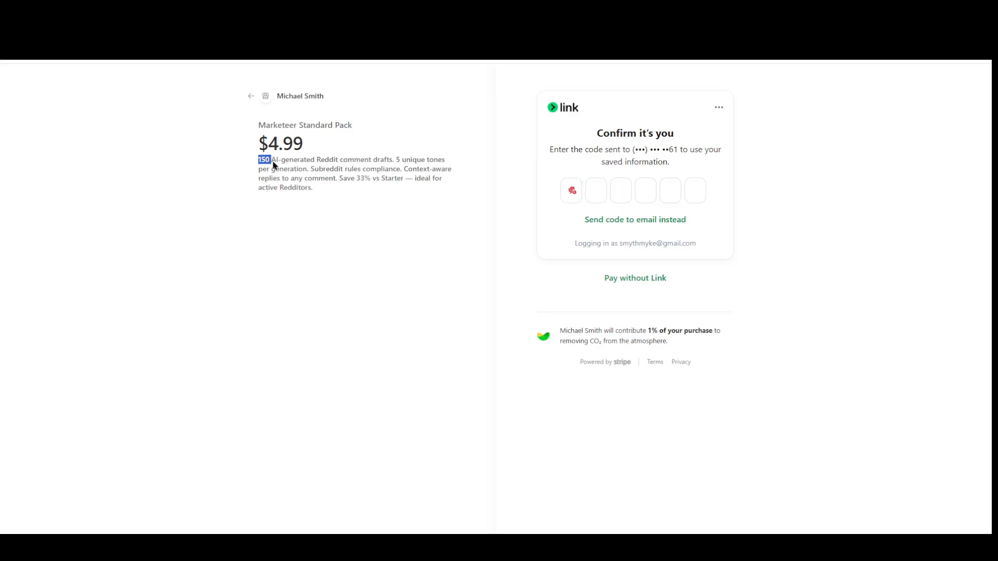
click(315, 189)
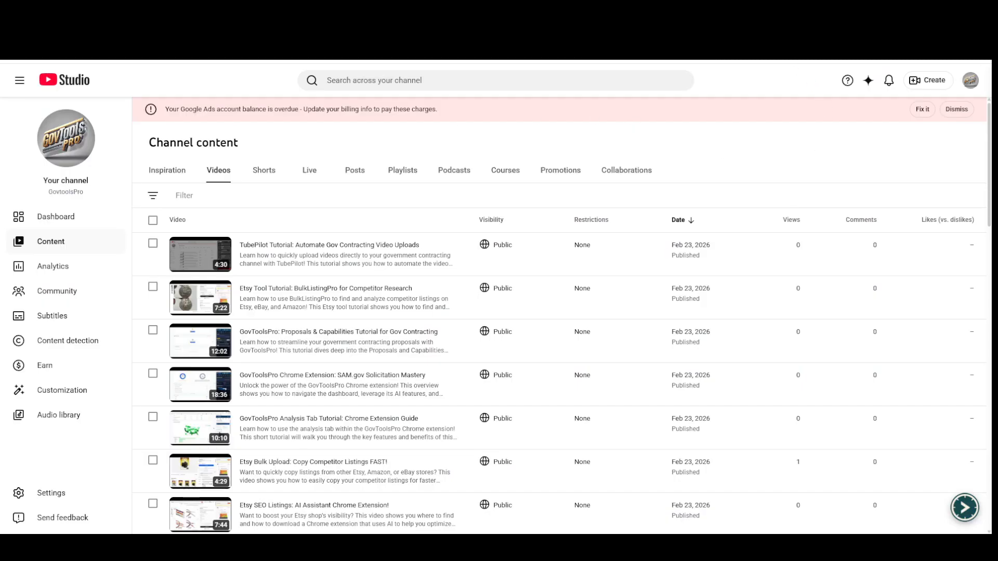
click(733, 60)
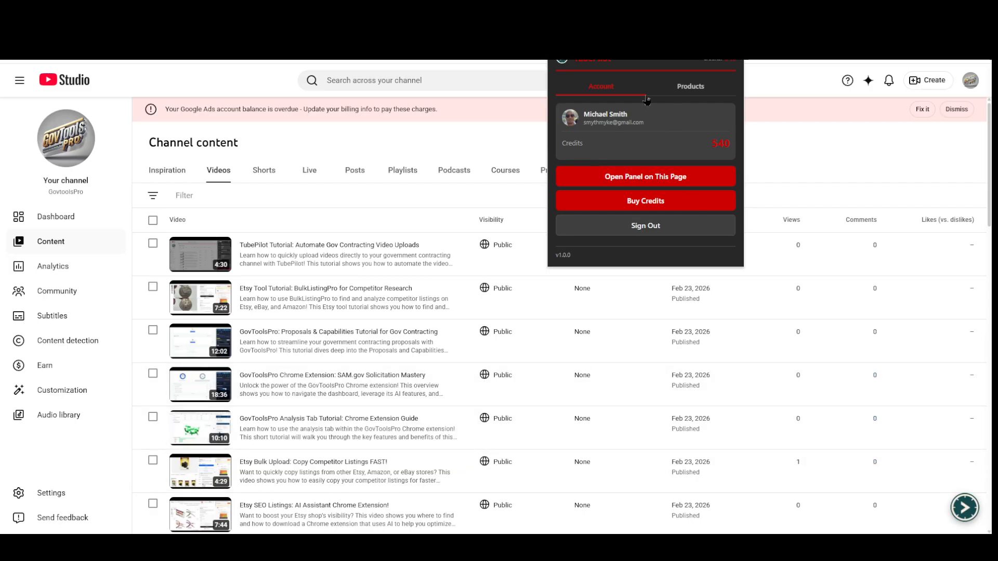
Start a new product in the extension named "Silver Necklace" with the description "silver beautiful necklace for women."
click(692, 87)
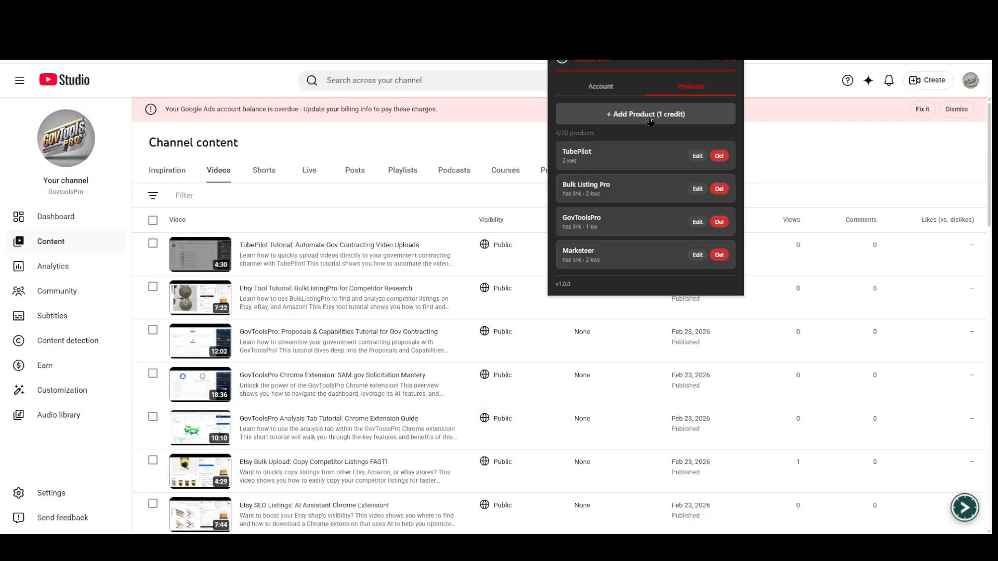
click(643, 115)
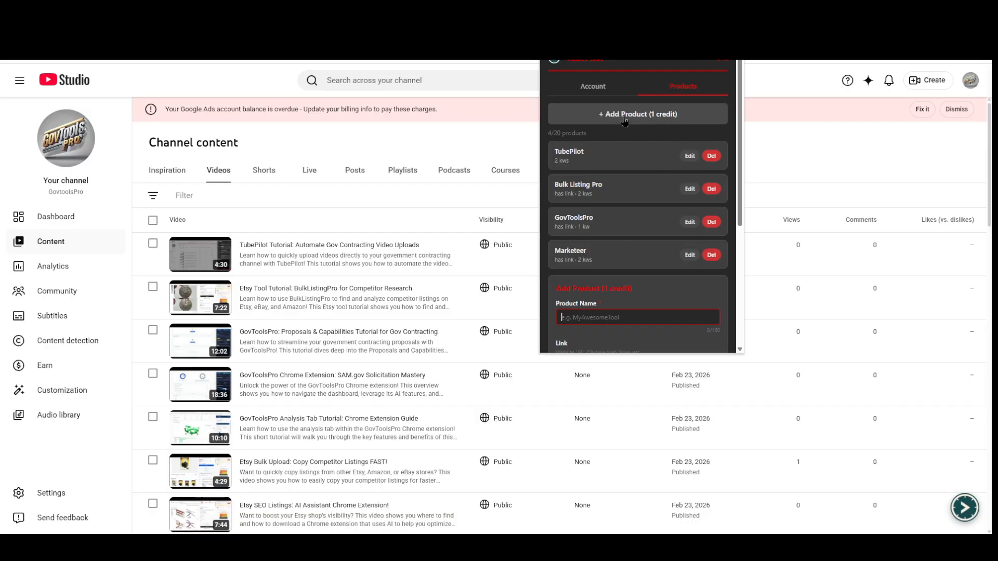
scroll(696, 235, down, 3)
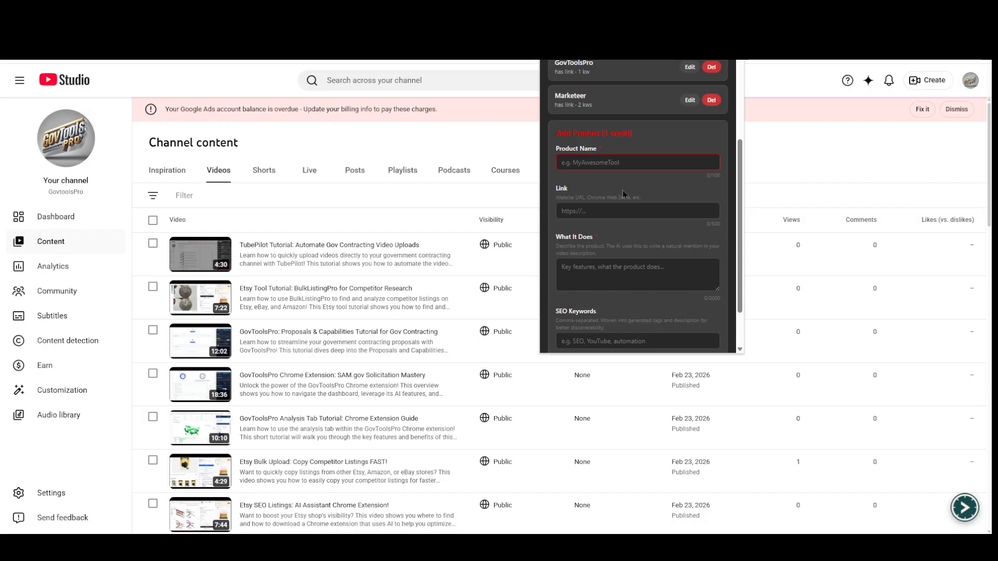
text(Si)
text(lver N)
text(ecklace)
text(si)
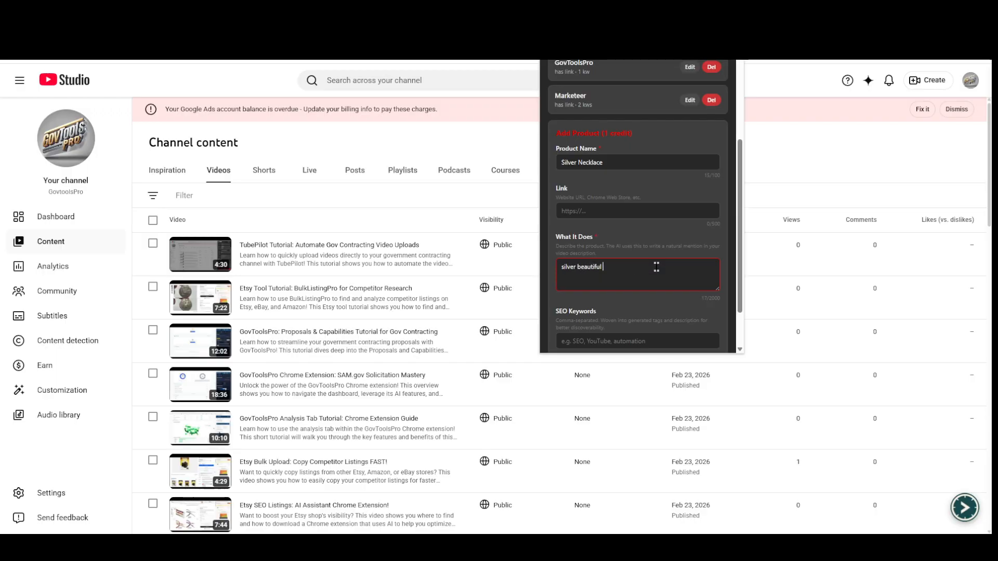
text(ecklace for women.)
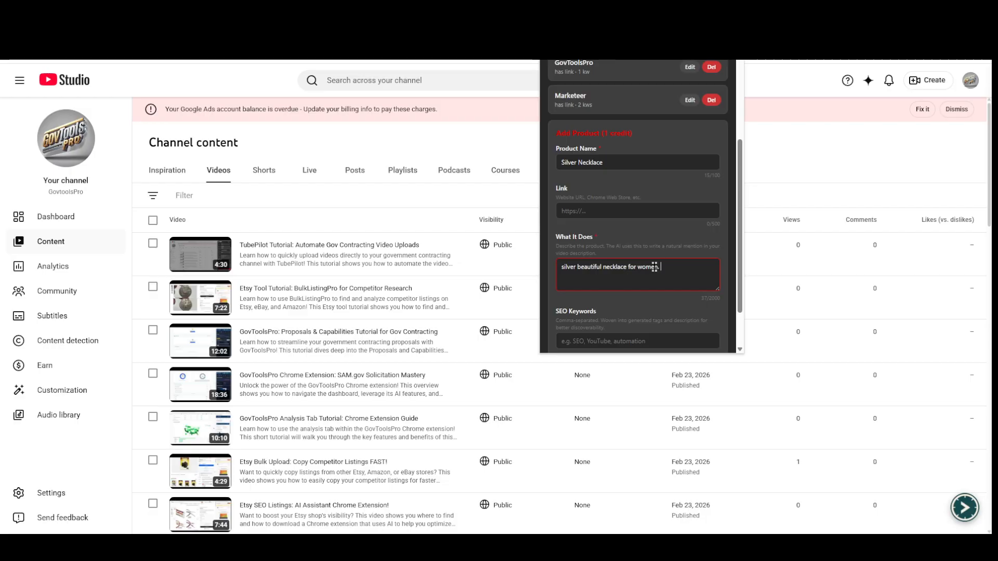
Enter the SEO keywords "silver, necklace" for the new product, review the form, and discard the entry
scroll(723, 244, down, 1)
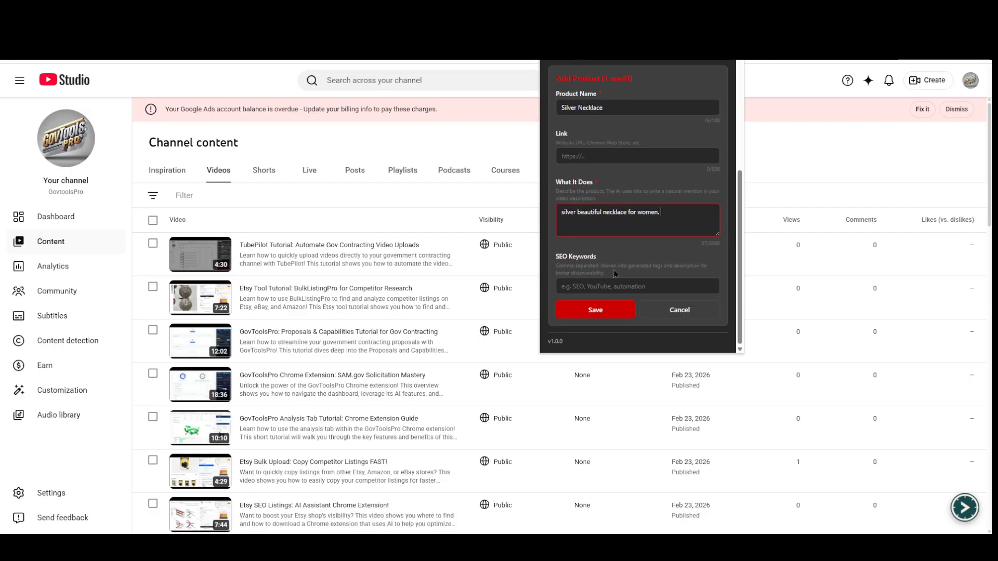
click(588, 286)
text(silver, necklace)
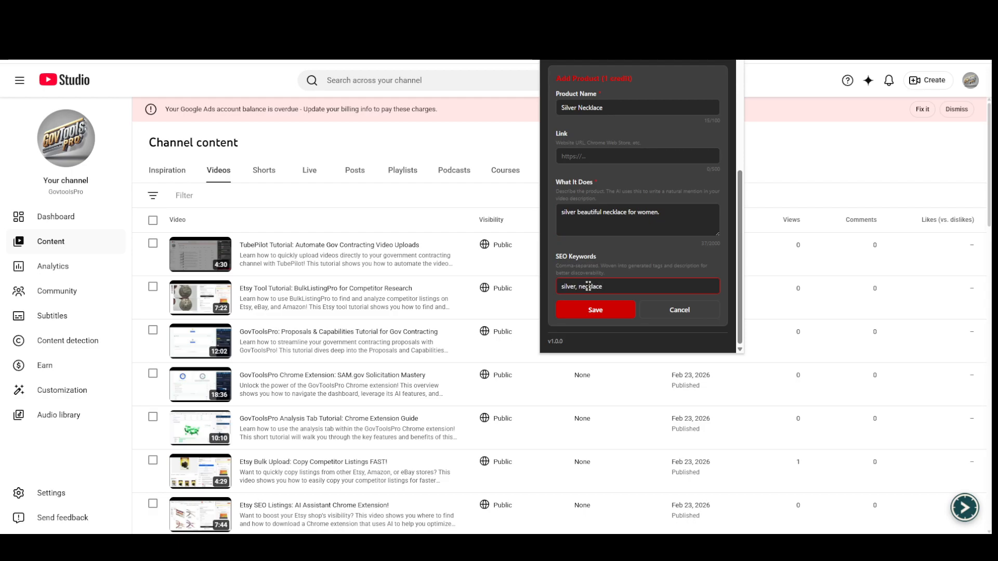
scroll(580, 221, up, 5)
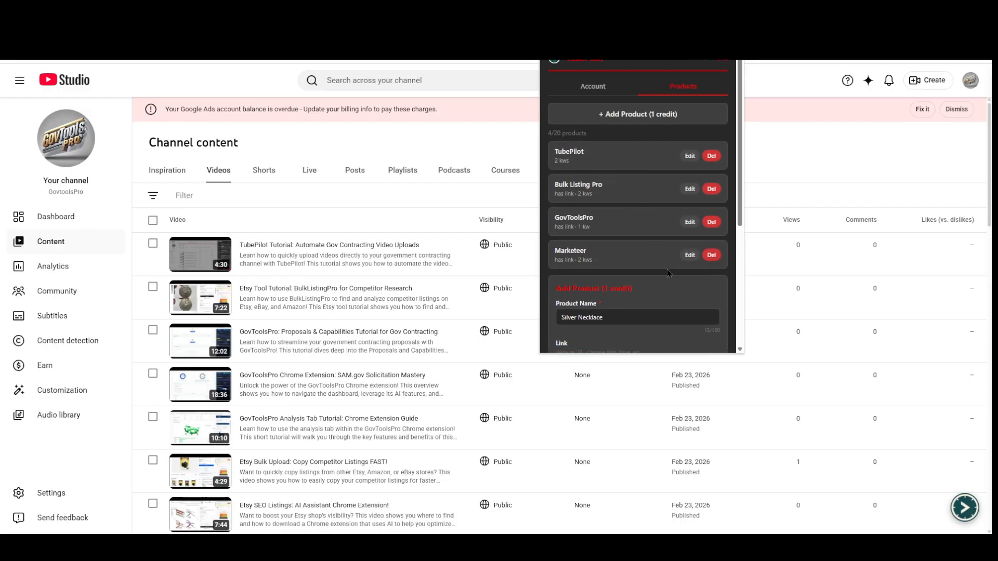
scroll(667, 272, down, 3)
scroll(668, 273, up, 3)
scroll(681, 306, down, 5)
click(682, 311)
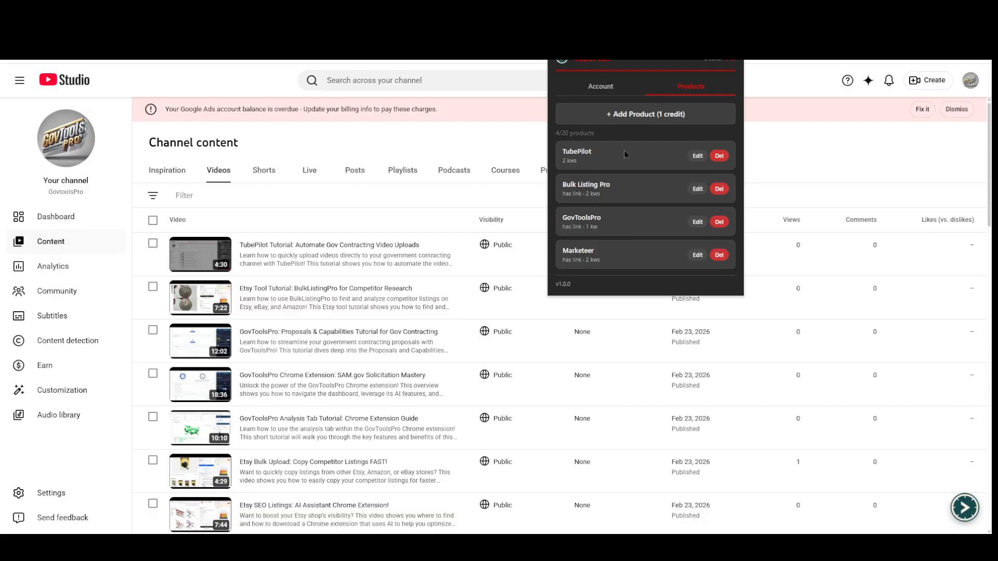
Return to the extension's account view and open the TubePilot panel on the channel content page
click(603, 88)
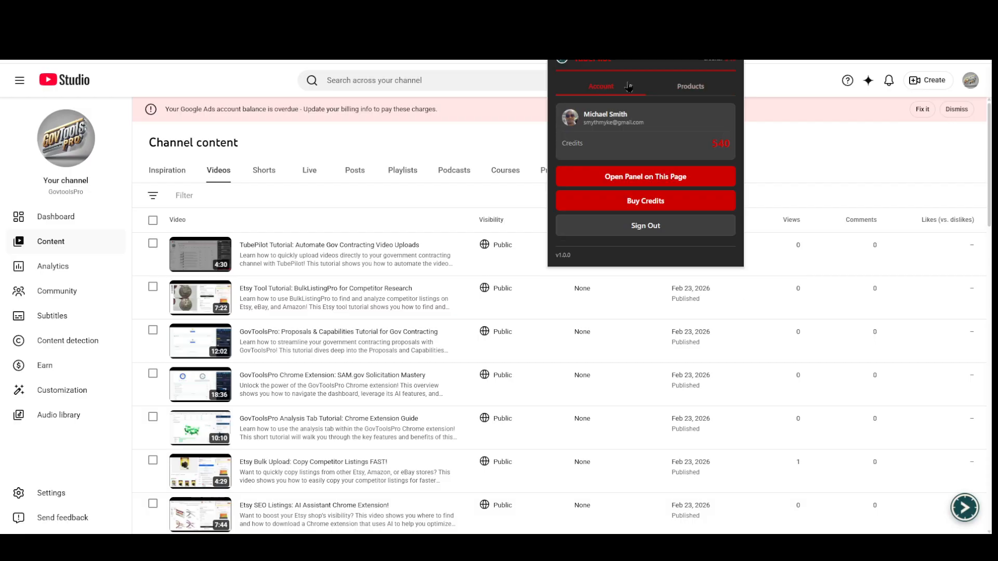
click(615, 182)
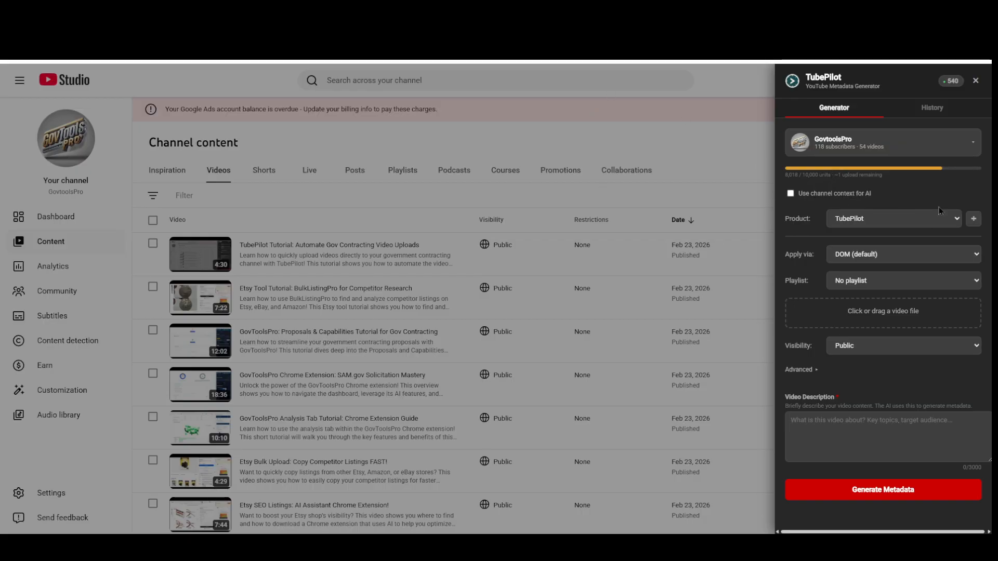
Review the connected channels and the upload history in TubePilot, and return to the metadata generator
click(958, 146)
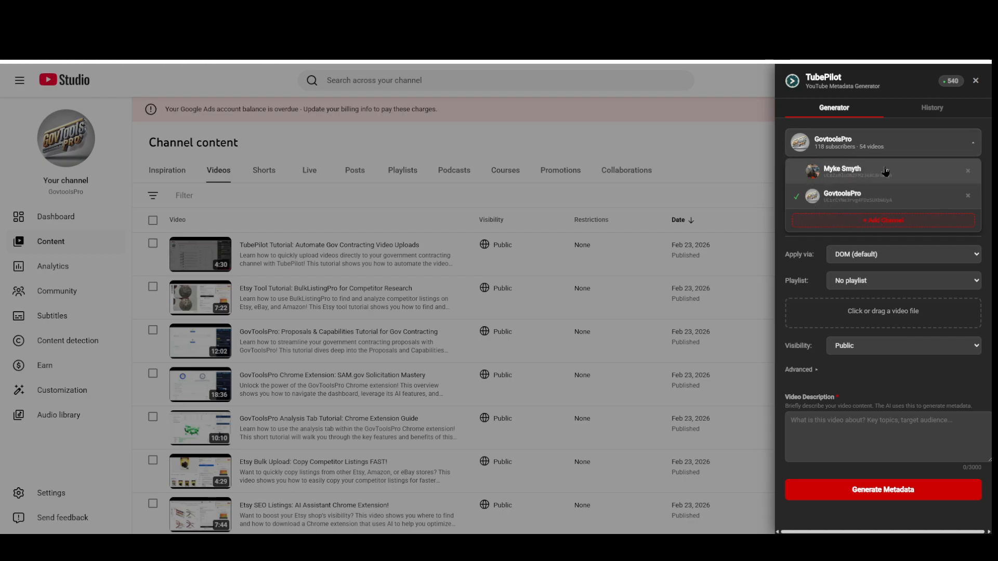
click(891, 83)
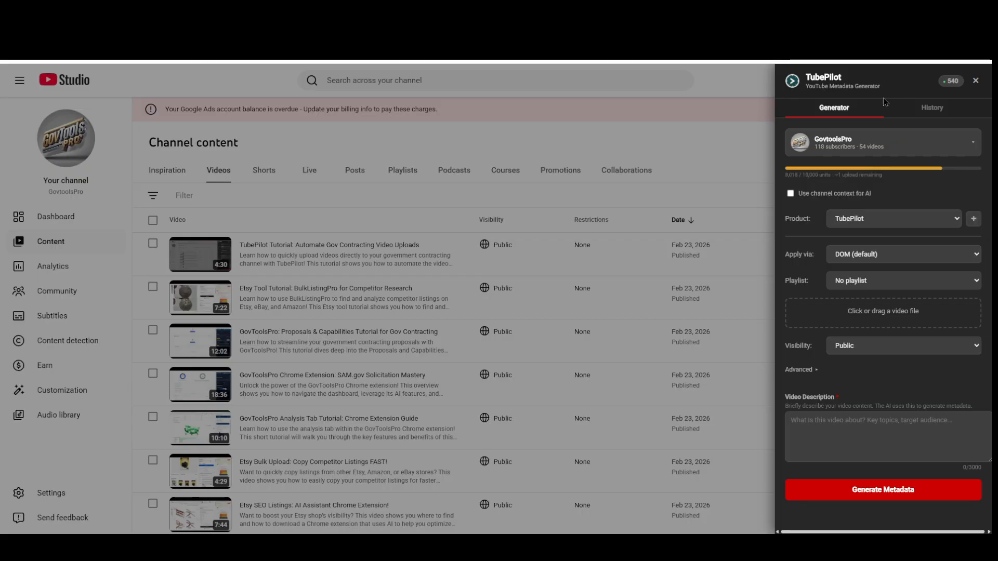
click(932, 108)
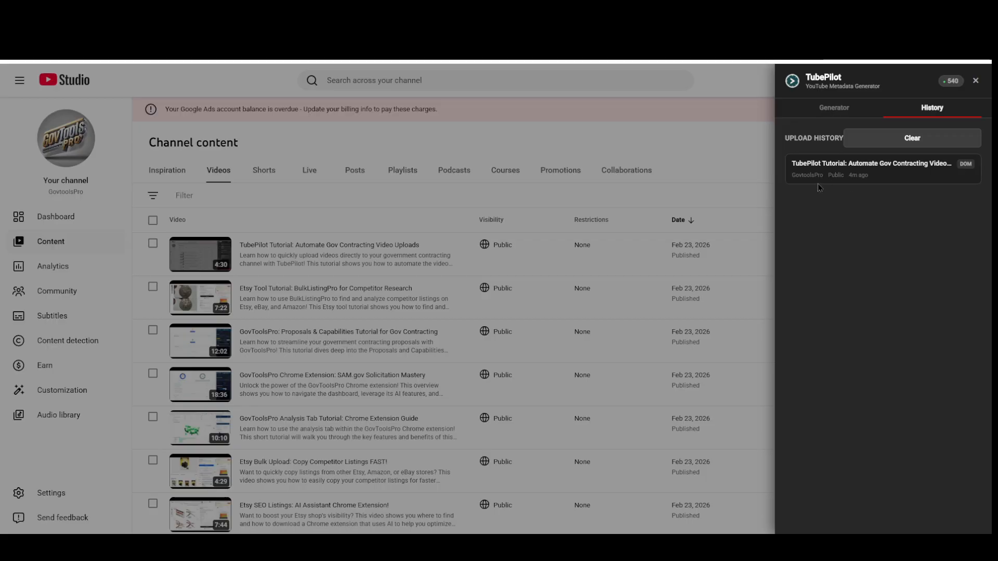
click(834, 107)
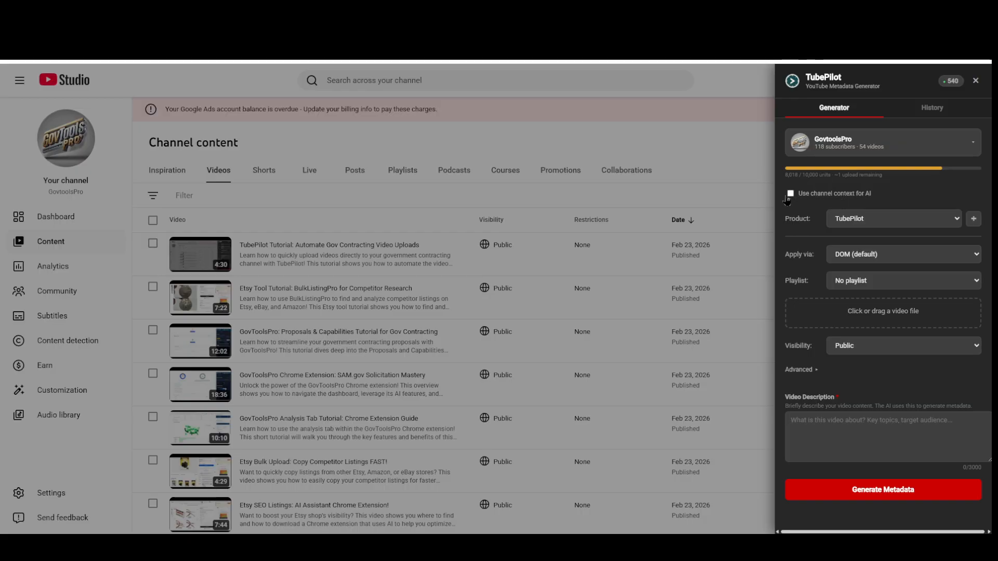
Try the channel context option for AI with the GovtoolsPro channel selected, and disable the option again
click(805, 199)
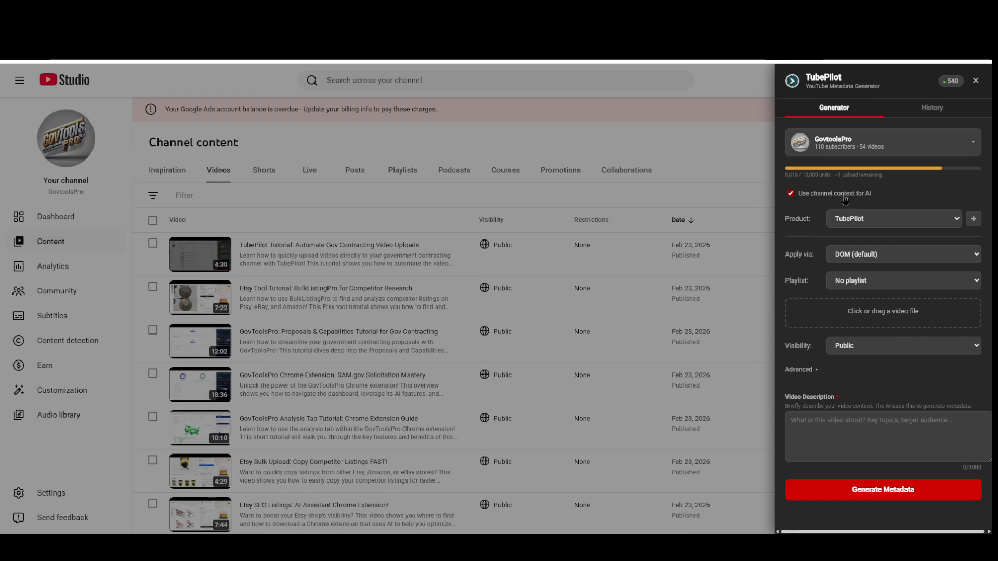
click(844, 149)
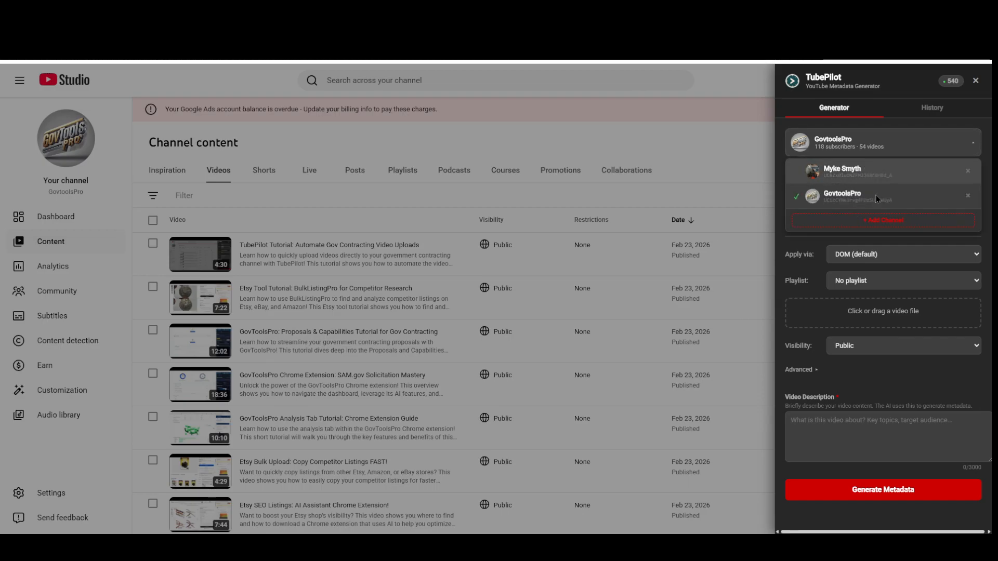
click(844, 197)
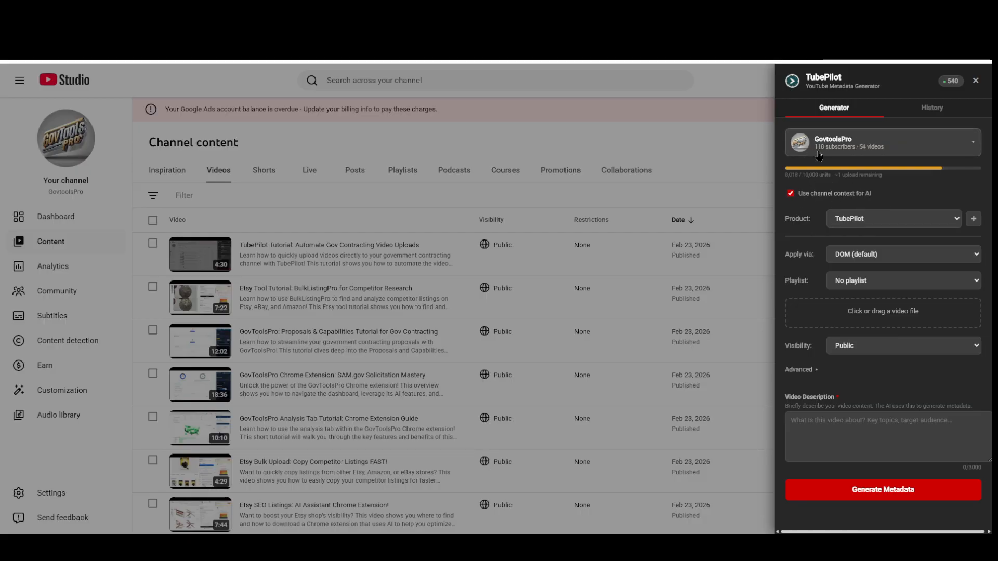
click(799, 198)
Choose TubePilot as the product, try API + DOM Fallback as the apply method, and set it back to DOM (default)
click(890, 224)
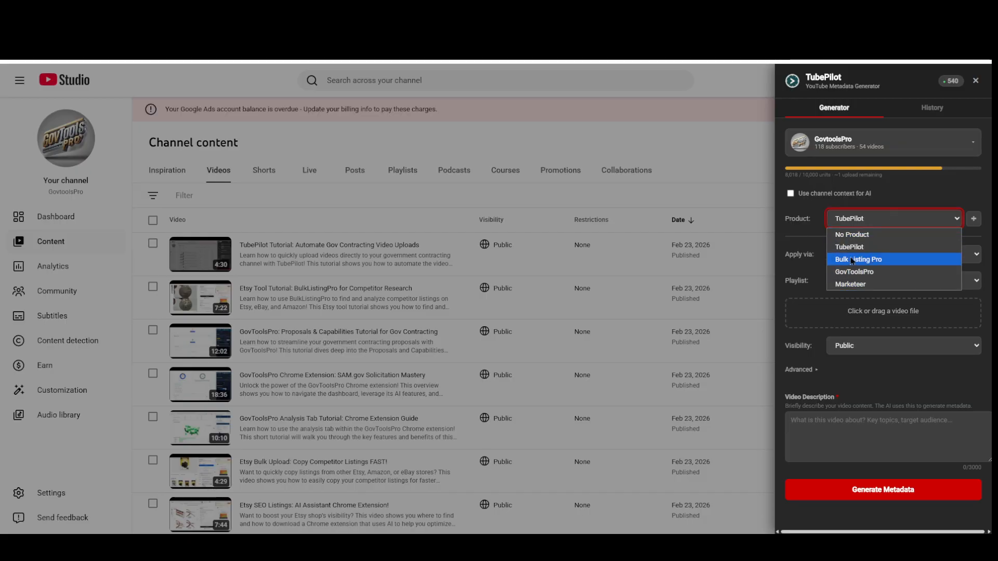
click(865, 249)
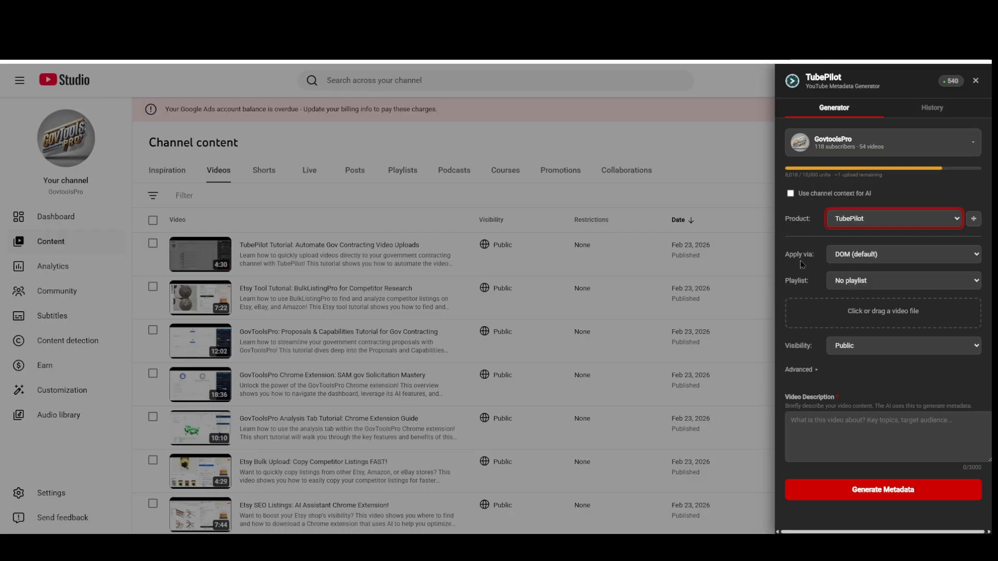
click(889, 260)
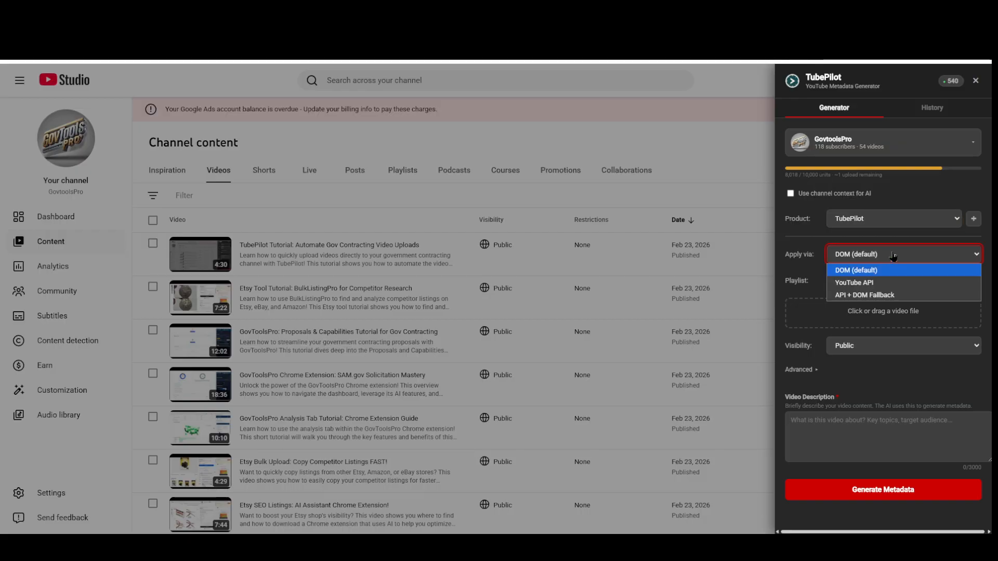
click(897, 295)
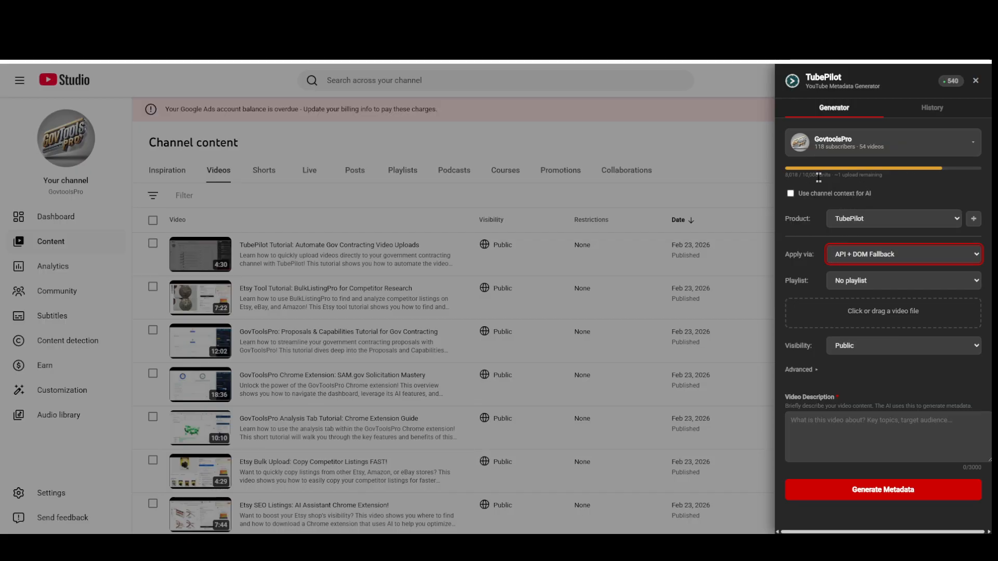
click(863, 257)
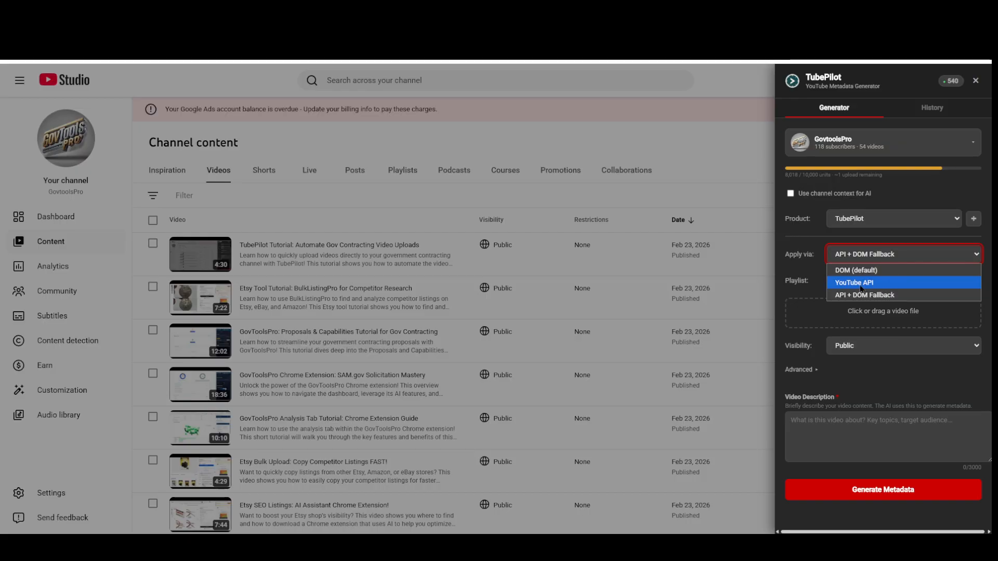
click(874, 273)
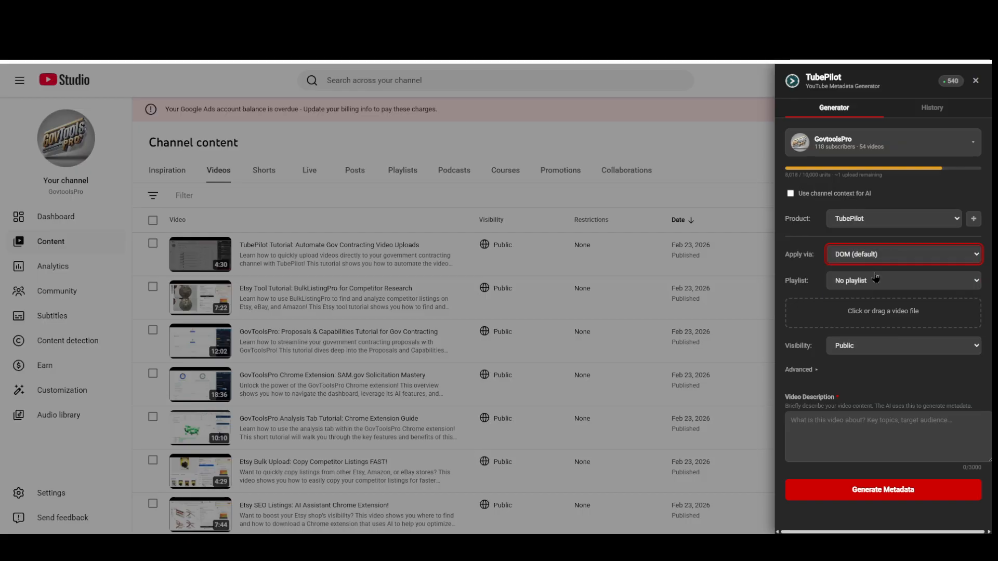
click(807, 228)
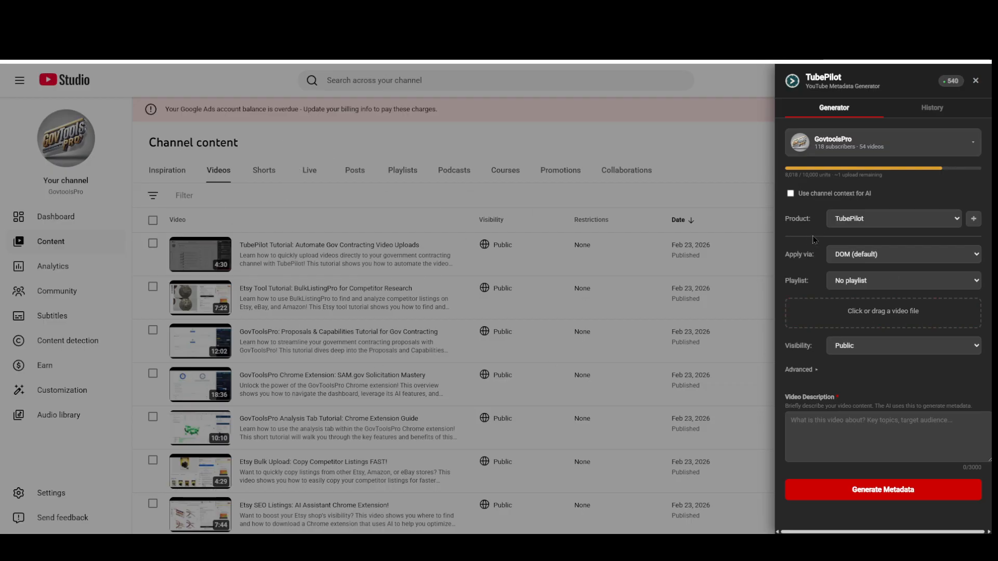
click(867, 285)
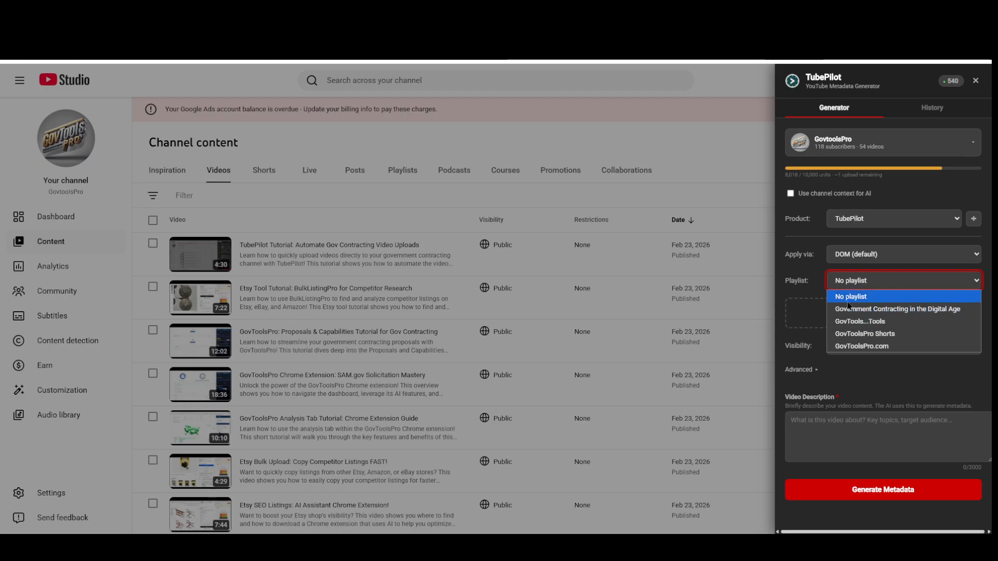
click(804, 268)
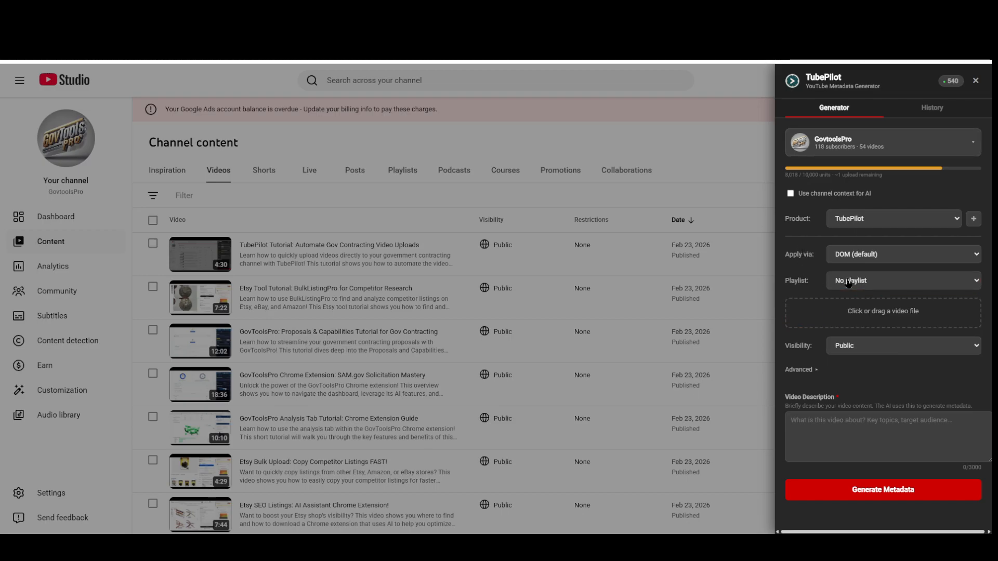
click(876, 316)
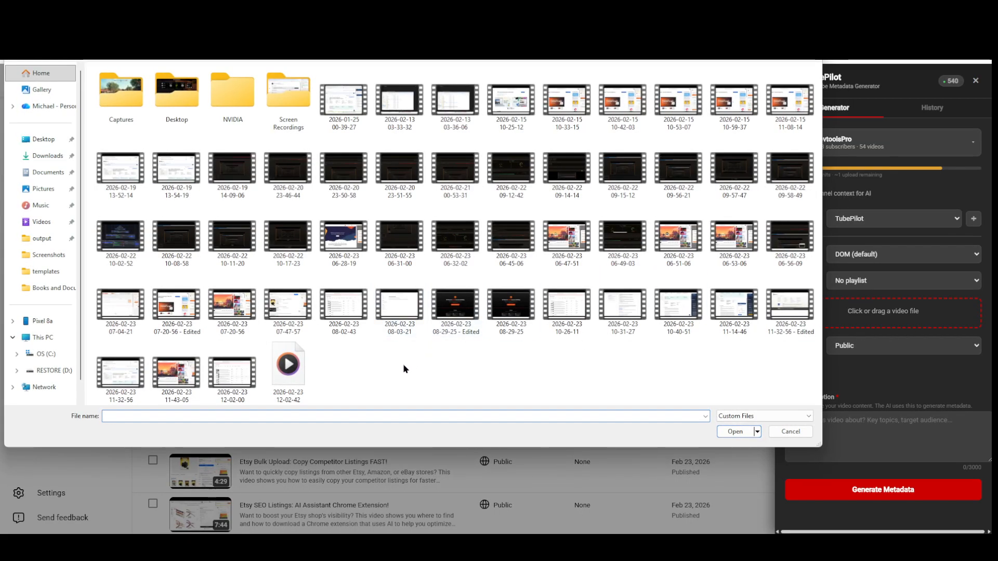
click(289, 374)
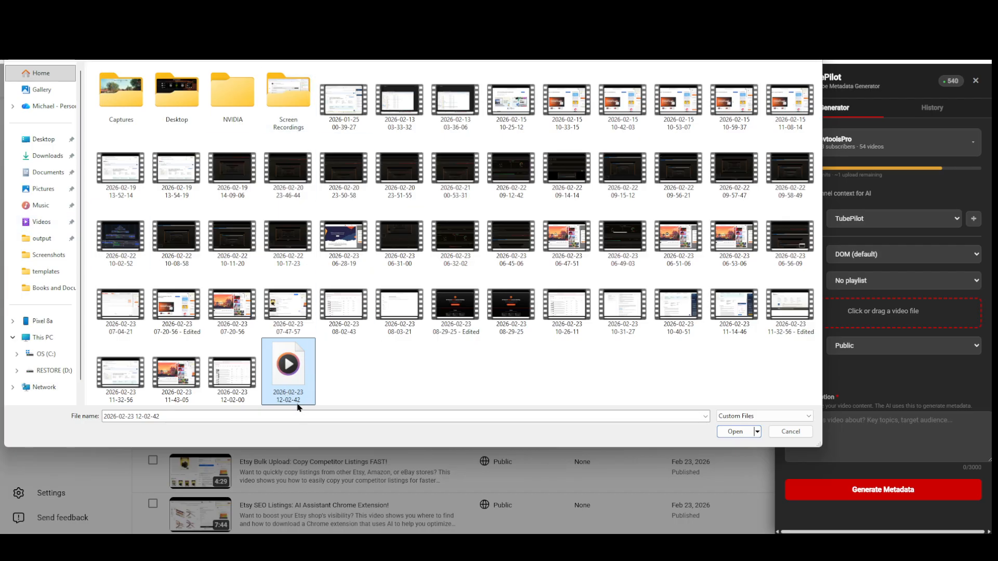
click(737, 434)
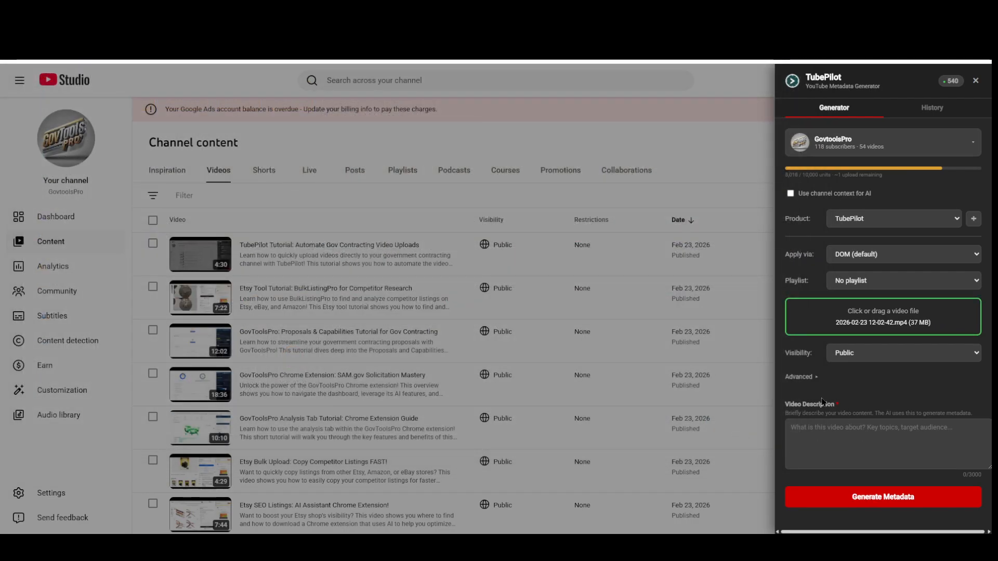
Try Unlisted as the video's visibility, and set it to Private
click(860, 358)
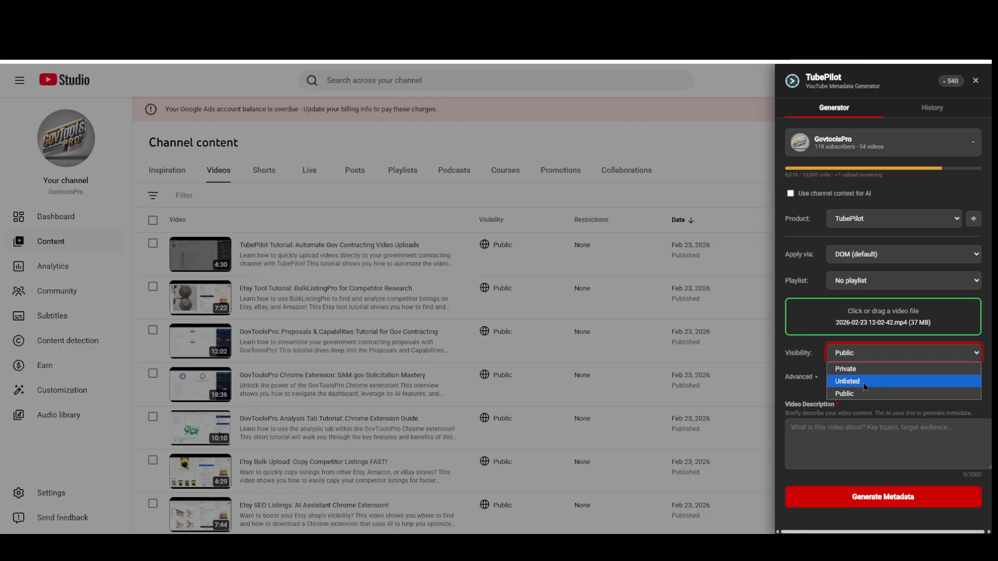
click(866, 386)
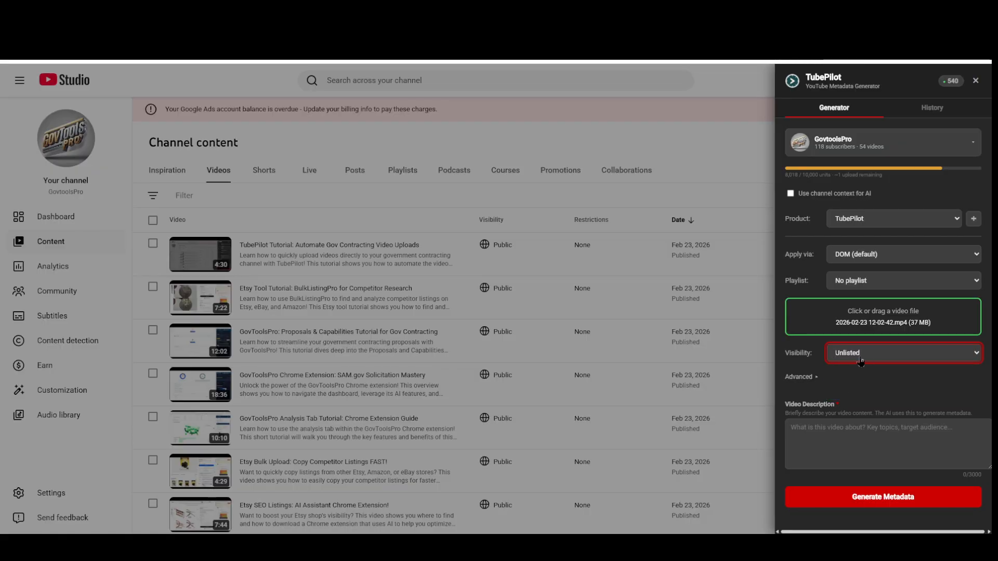
click(861, 358)
click(862, 369)
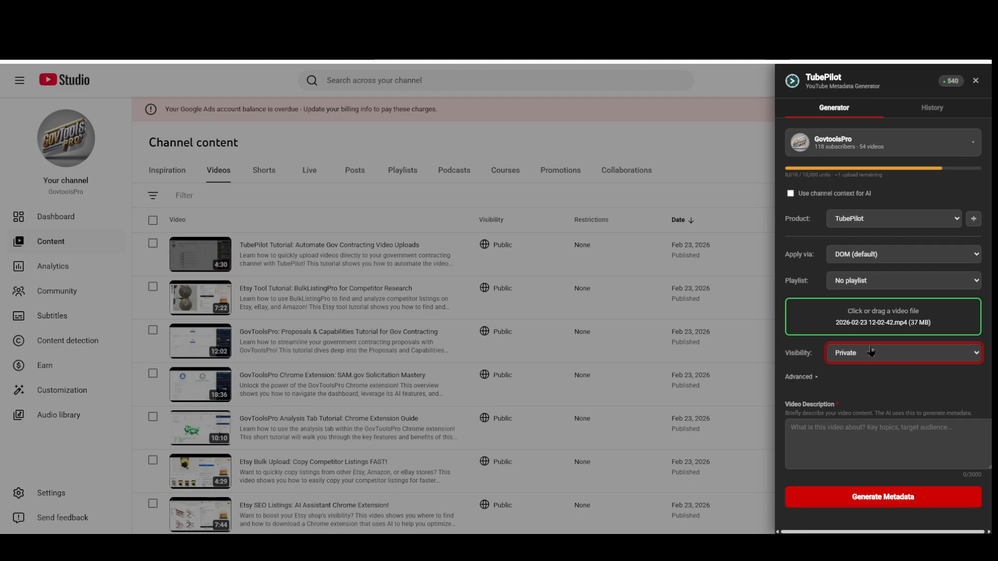
In the advanced options, choose No, not made for kids, set the language to English, and turn comments on
click(823, 378)
scroll(821, 382, down, 2)
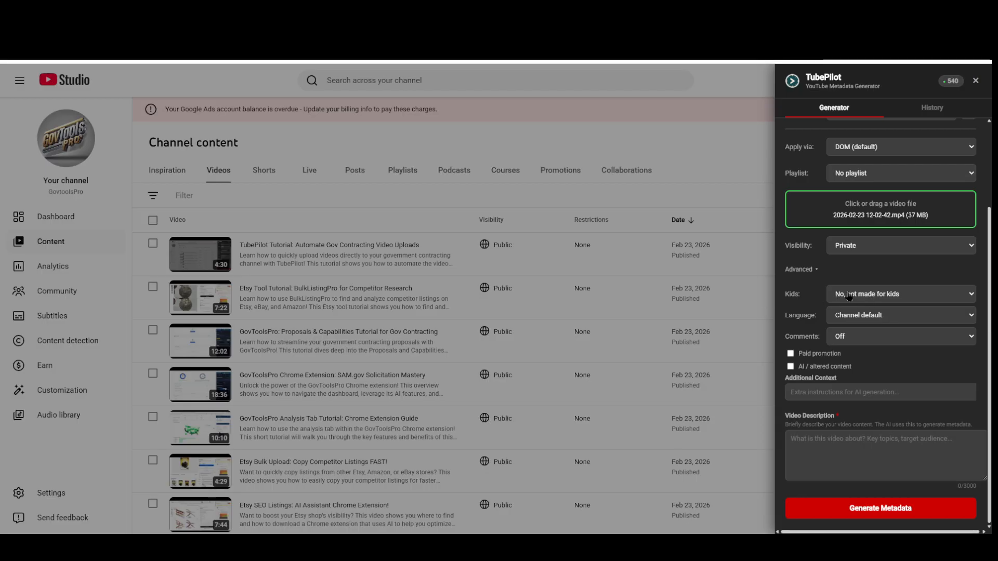
click(899, 295)
click(864, 311)
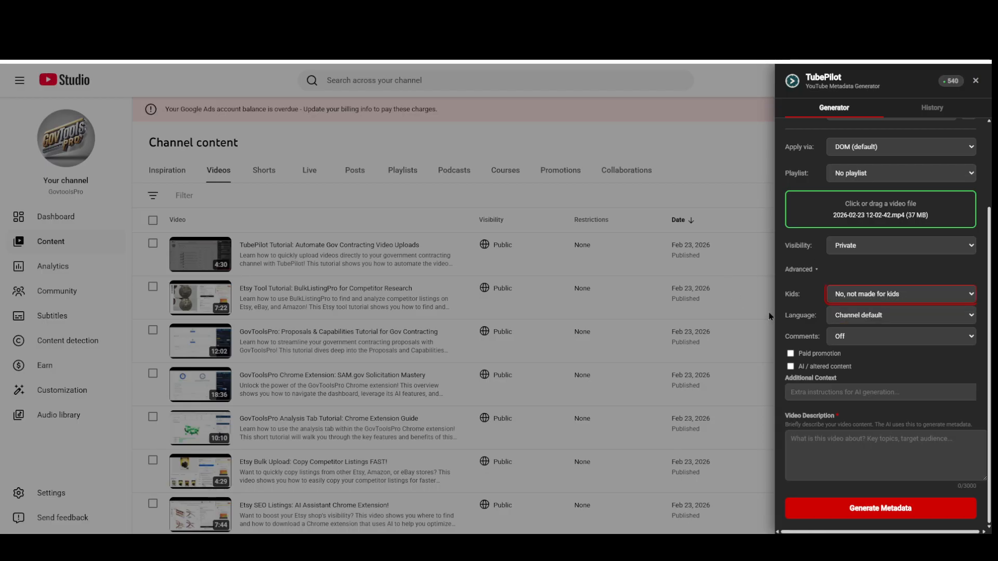
click(920, 322)
click(889, 342)
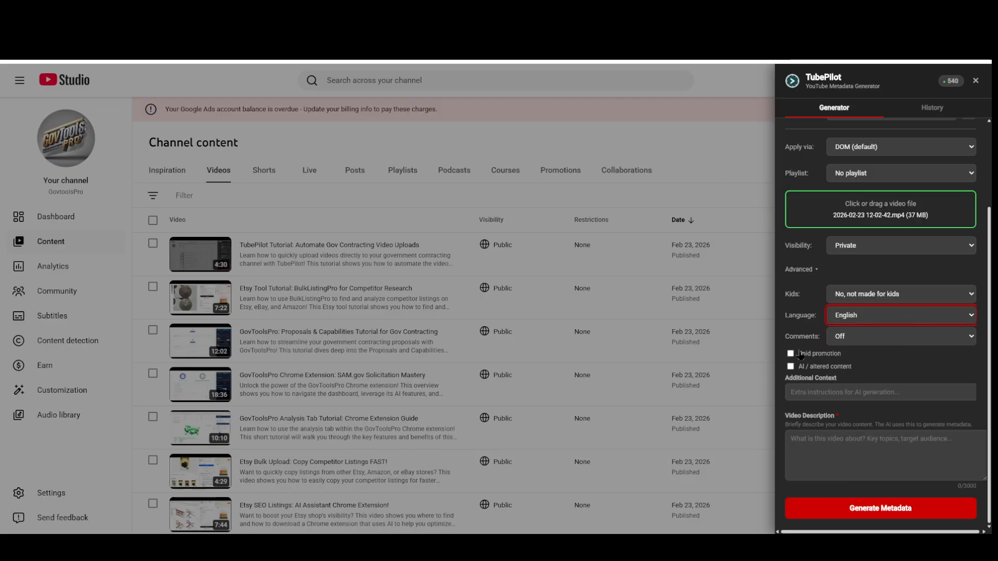
click(891, 342)
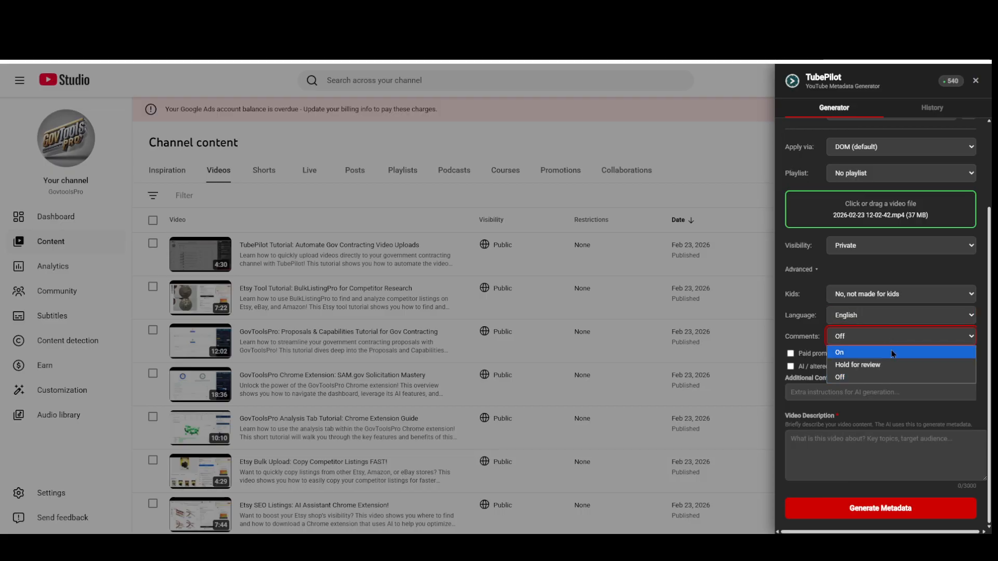
click(893, 353)
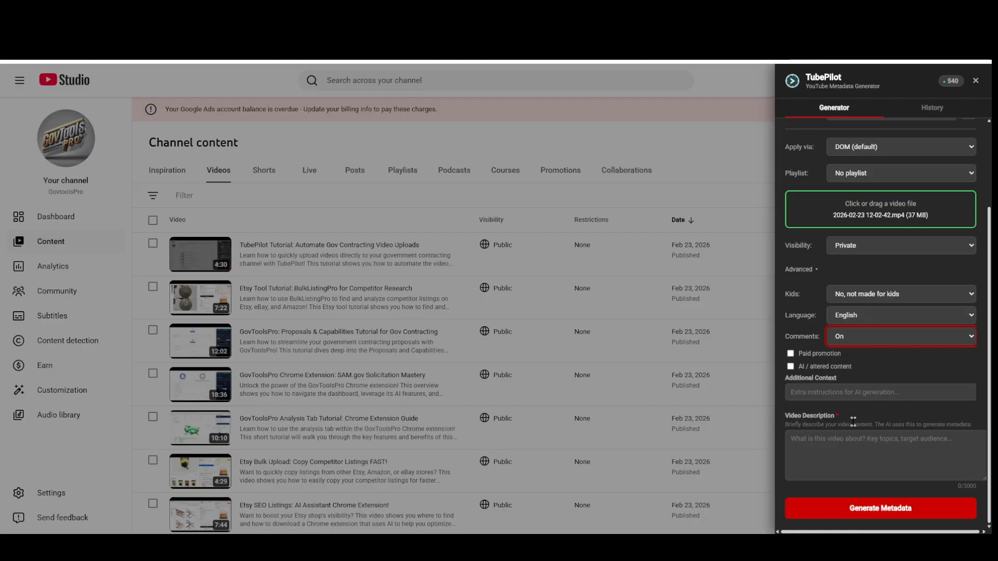
Enter the video description "TubePilot chrome extension. We did a short tutorial on the generator tab, as well as the popup and creating products."
click(840, 393)
click(874, 453)
click(874, 454)
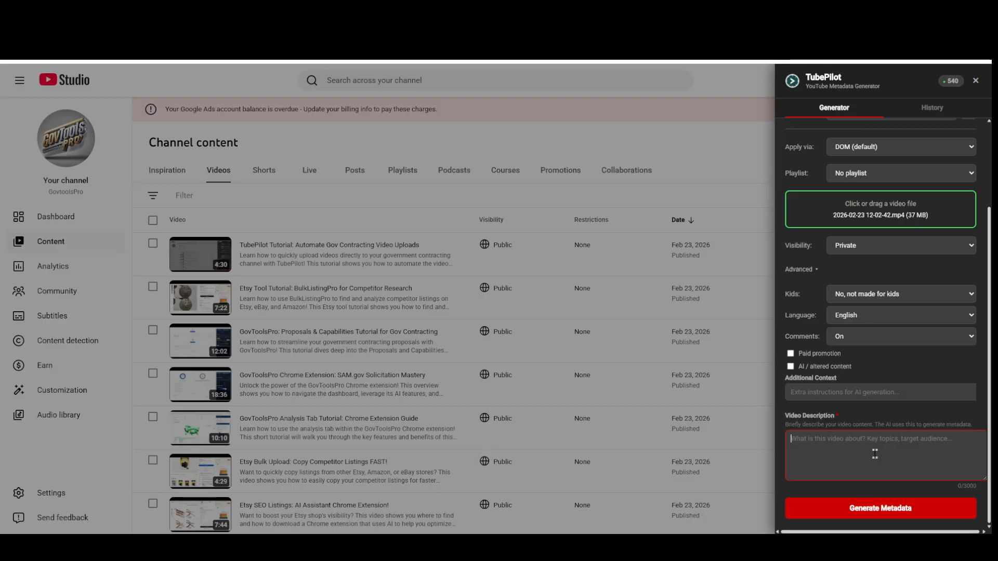
text(TubePil)
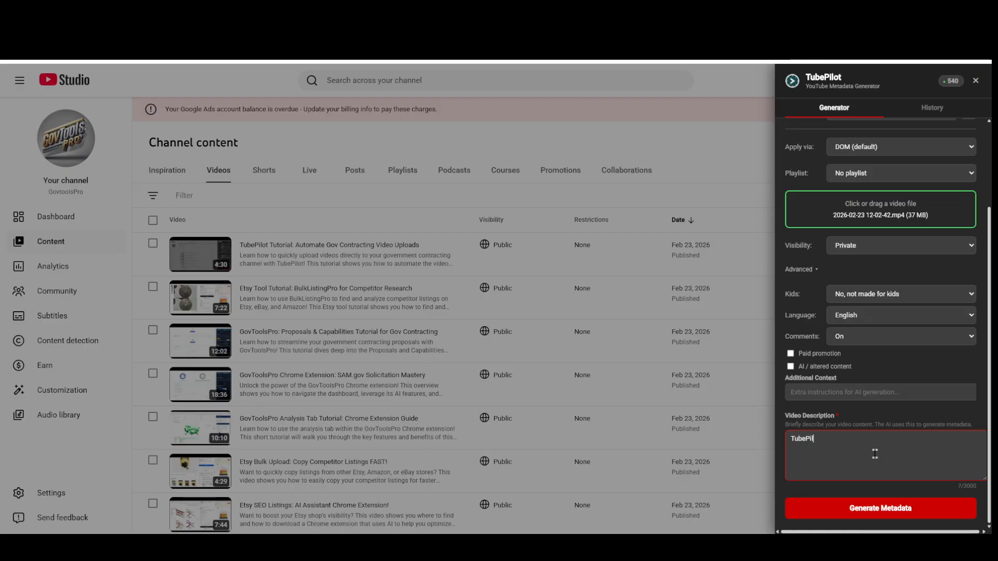
text(ot chrome extension. We did a short tutorial on)
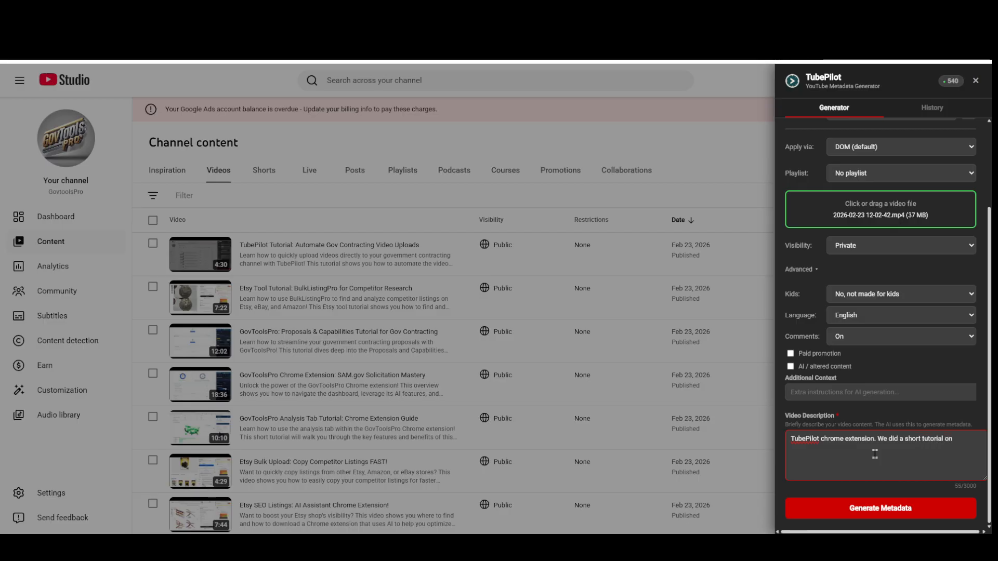
text( the generator tab)
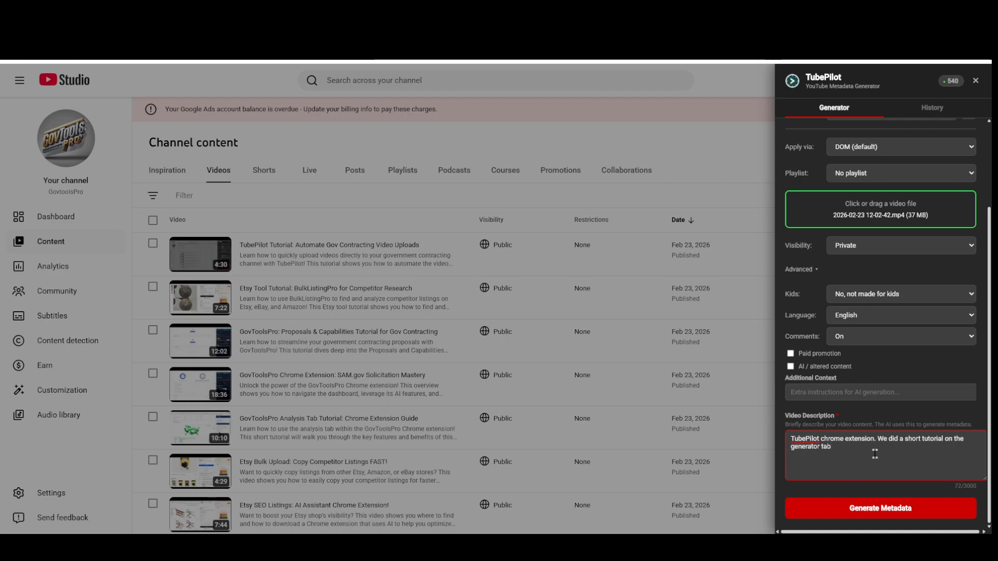
text(, as well )
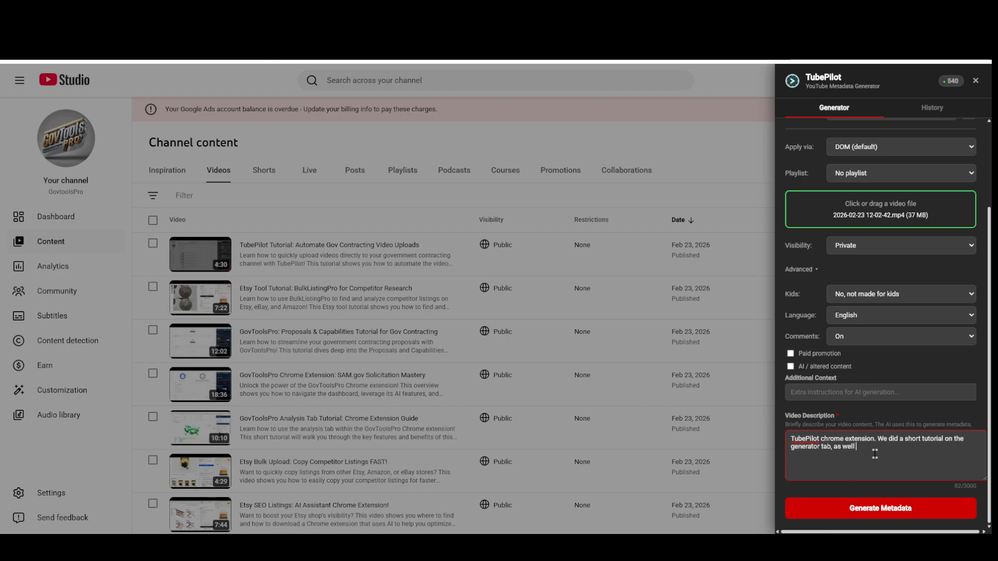
text(as the popup and creating products.)
Check the generator settings, copy the whole video description, and generate the metadata
scroll(858, 232, up, 2)
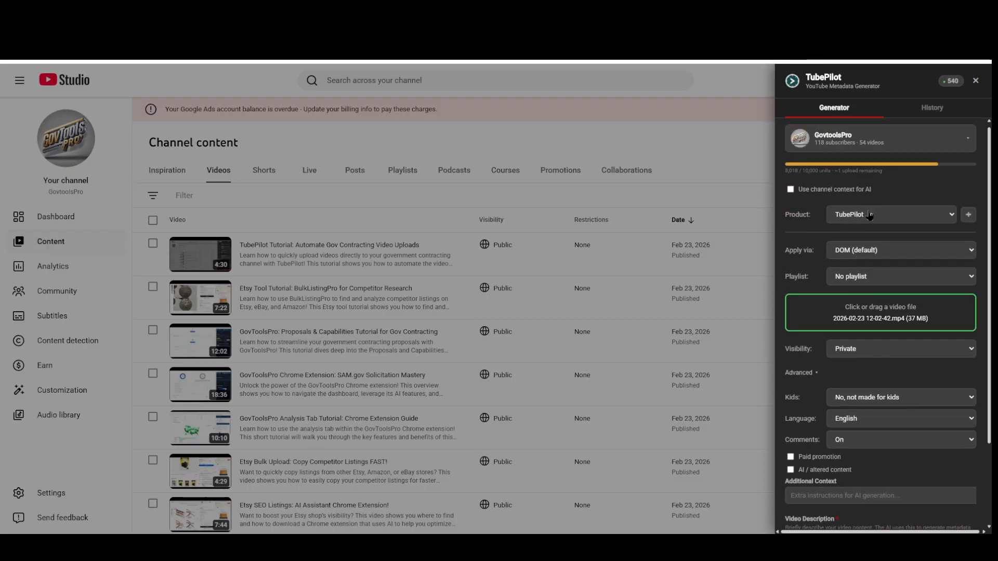
scroll(826, 234, down, 2)
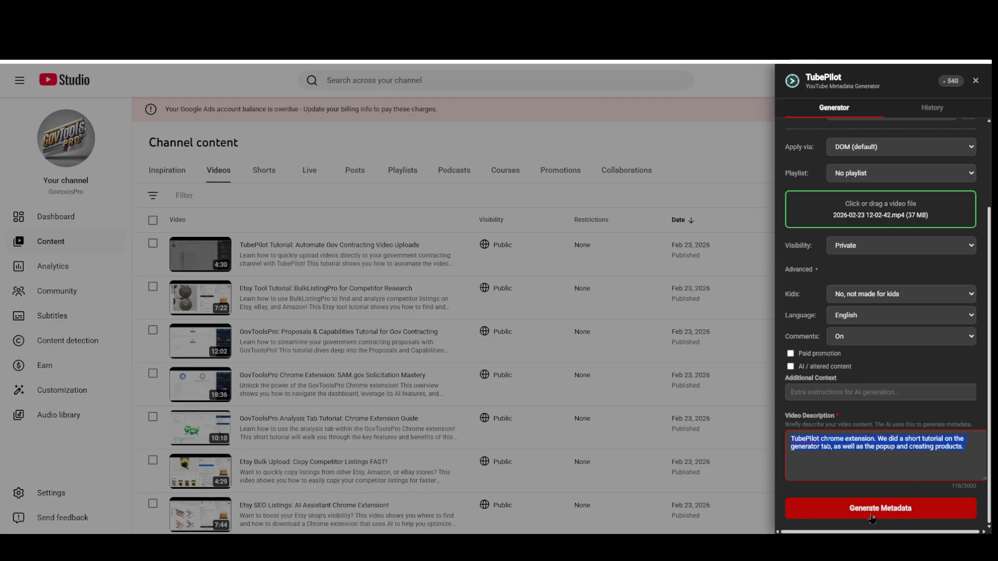
click(889, 508)
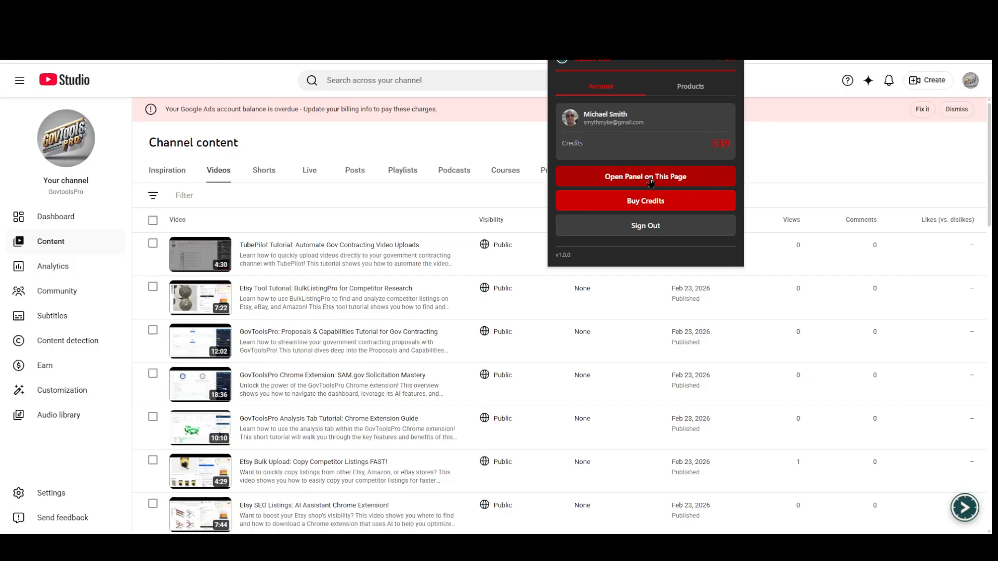
click(658, 180)
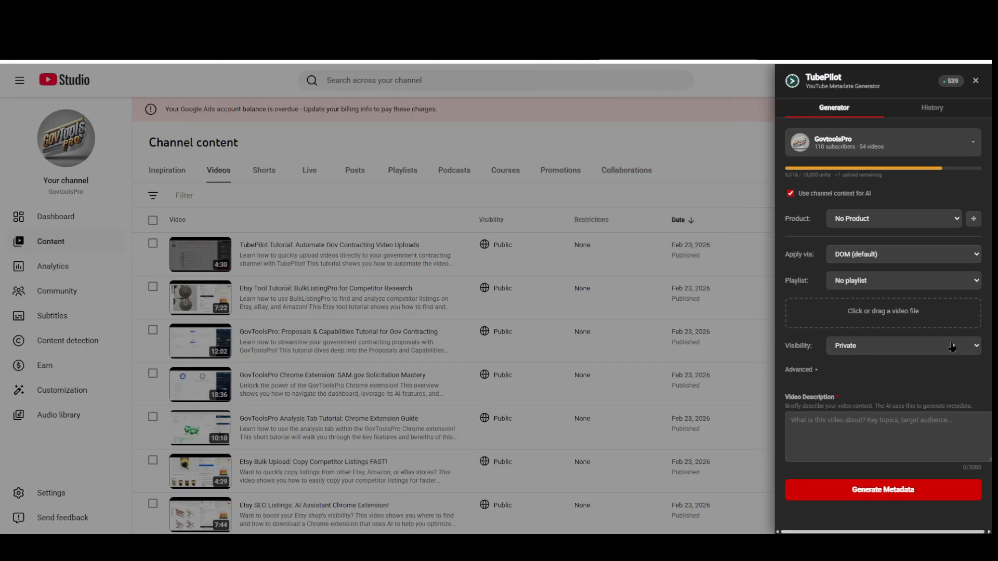
click(846, 316)
click(288, 370)
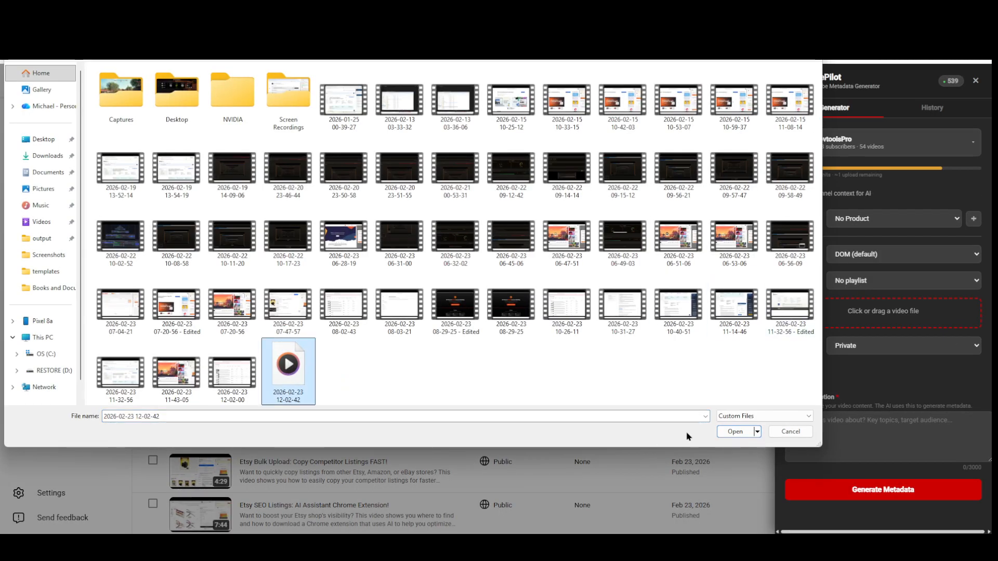
click(725, 432)
click(906, 444)
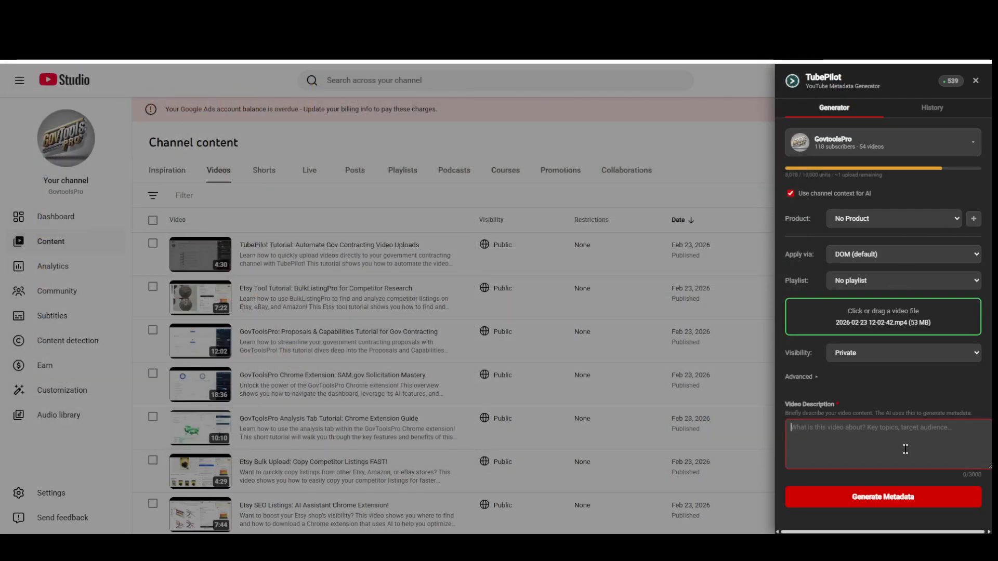
text(TubePilot chrome extension. We did a short tutorial on the generator tab, as well as the popup and creating products.)
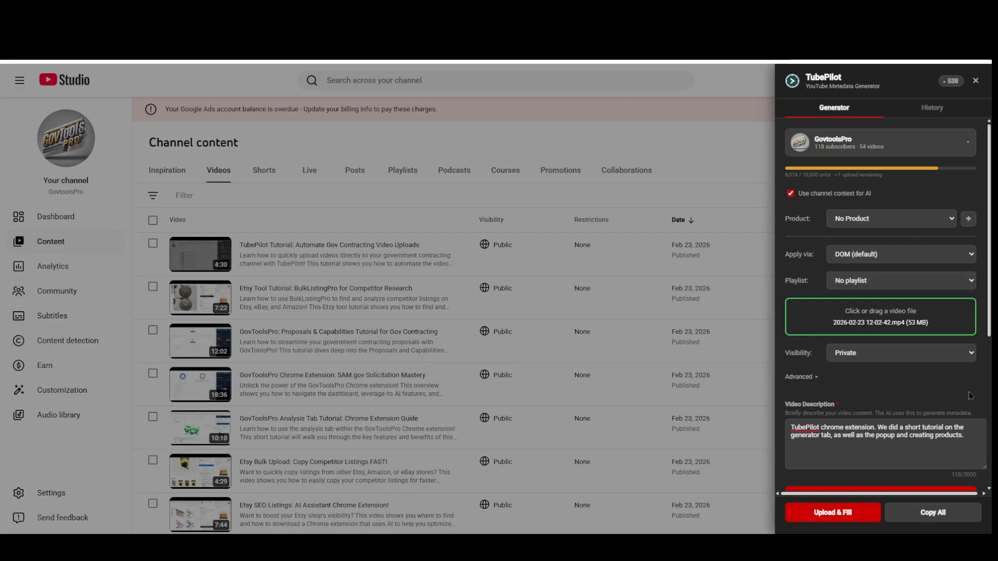
Review the generated title, description, hashtags, tags and suggested category
scroll(980, 391, down, 3)
scroll(980, 391, down, 2)
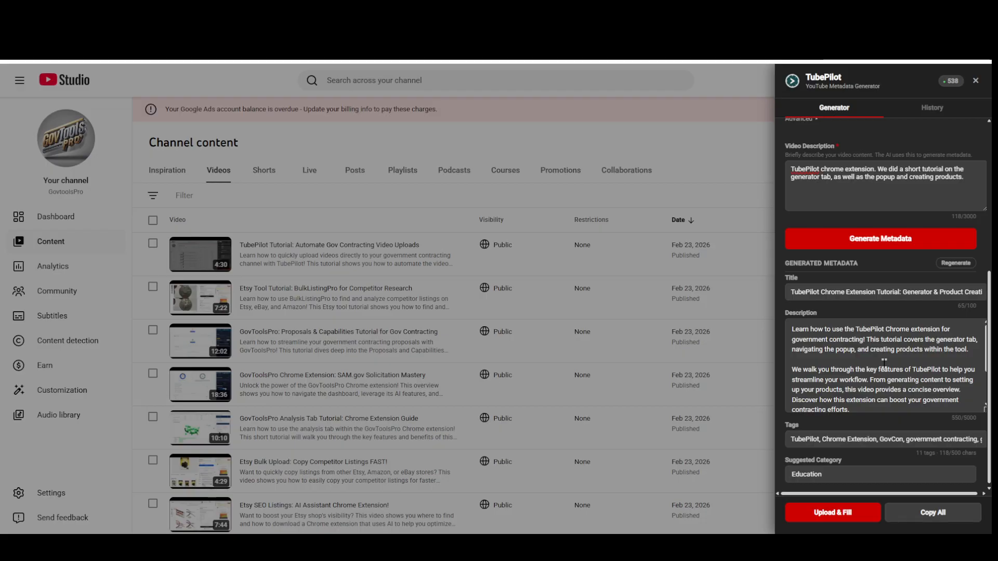
scroll(981, 313, down, 1)
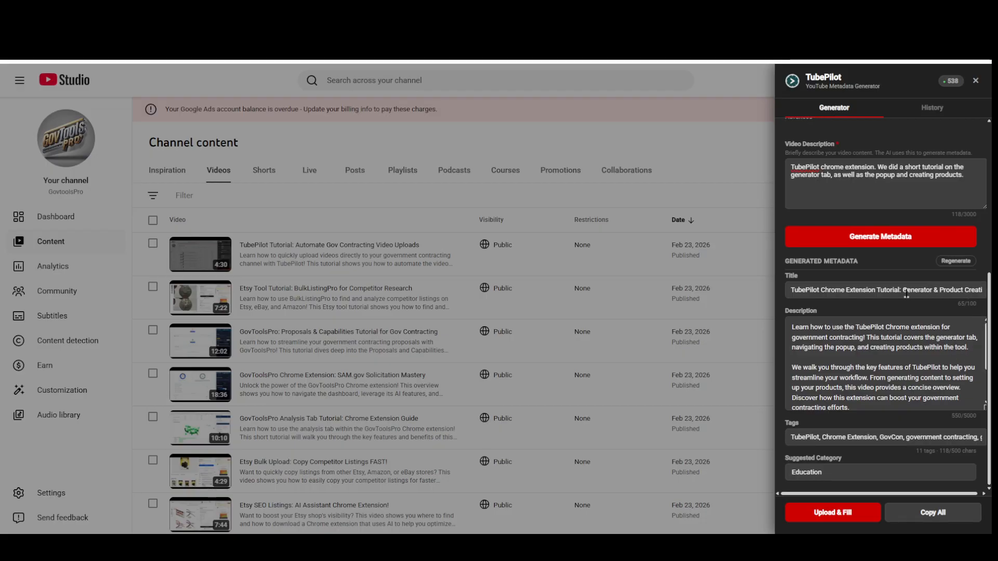
scroll(924, 362, down, 2)
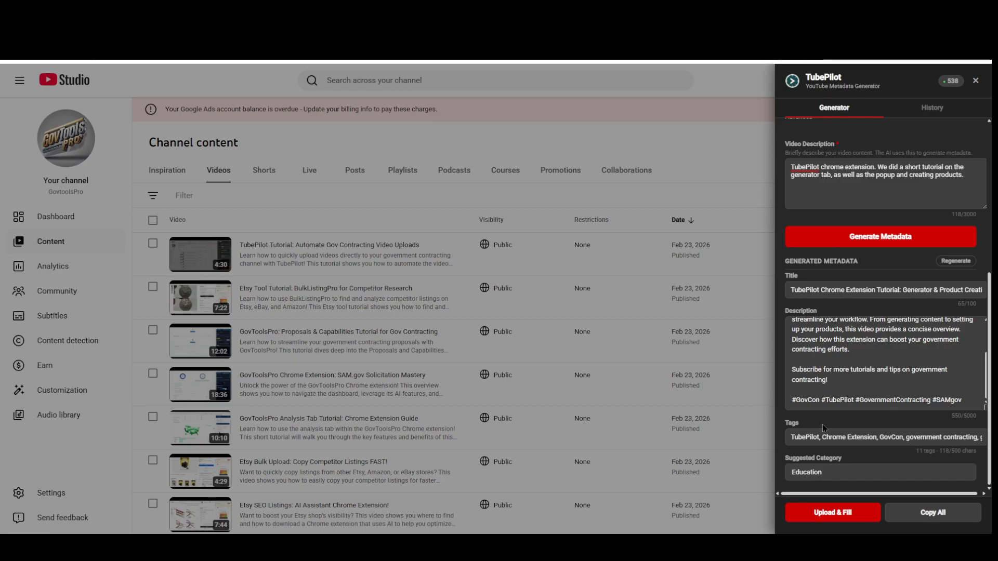
drag(789, 404, 815, 405)
click(825, 401)
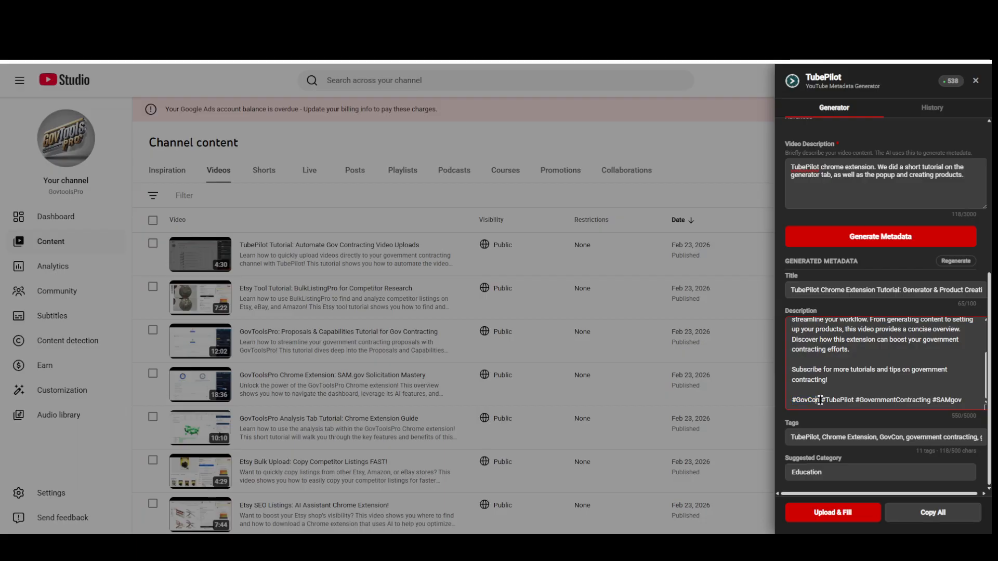
drag(822, 400, 854, 402)
click(856, 401)
scroll(872, 467, up, 5)
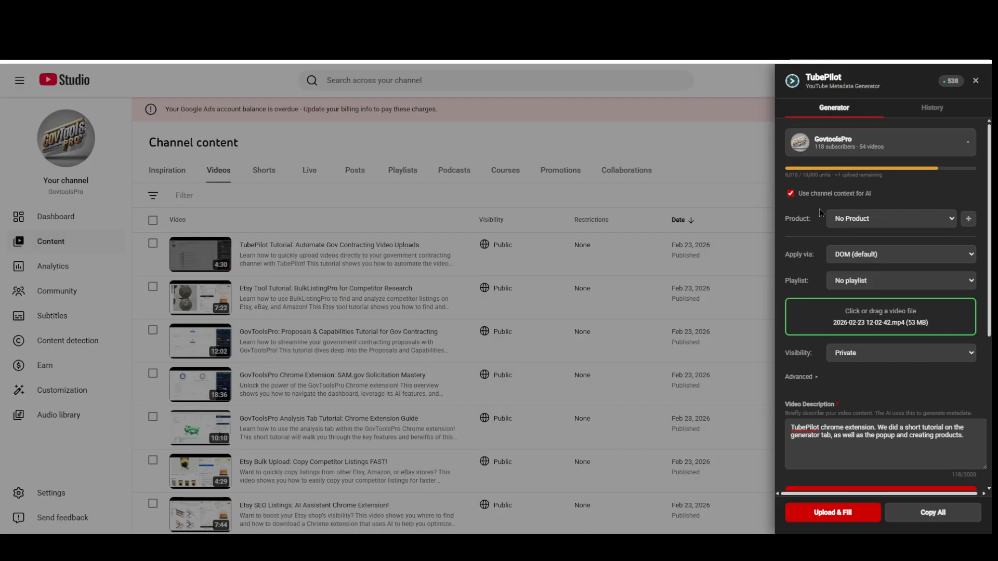
Choose TubePilot as the product, and upload the private video with its details filled from the generated metadata
click(880, 218)
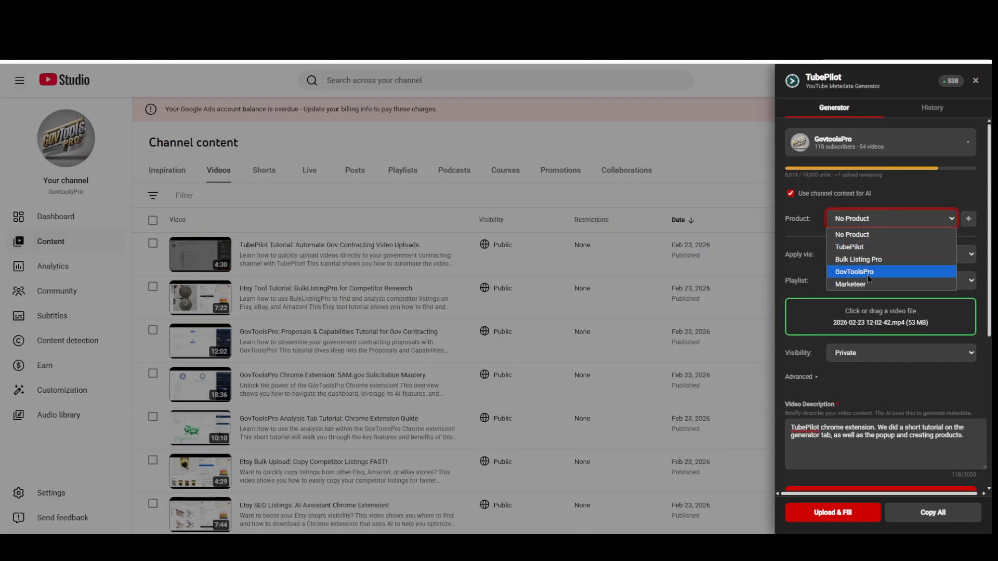
click(866, 247)
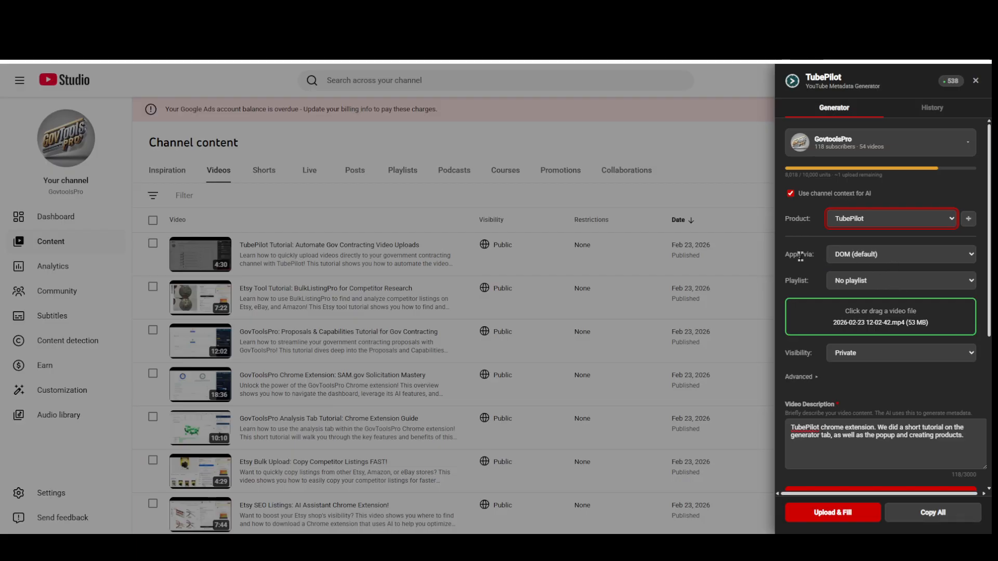
scroll(925, 341, down, 5)
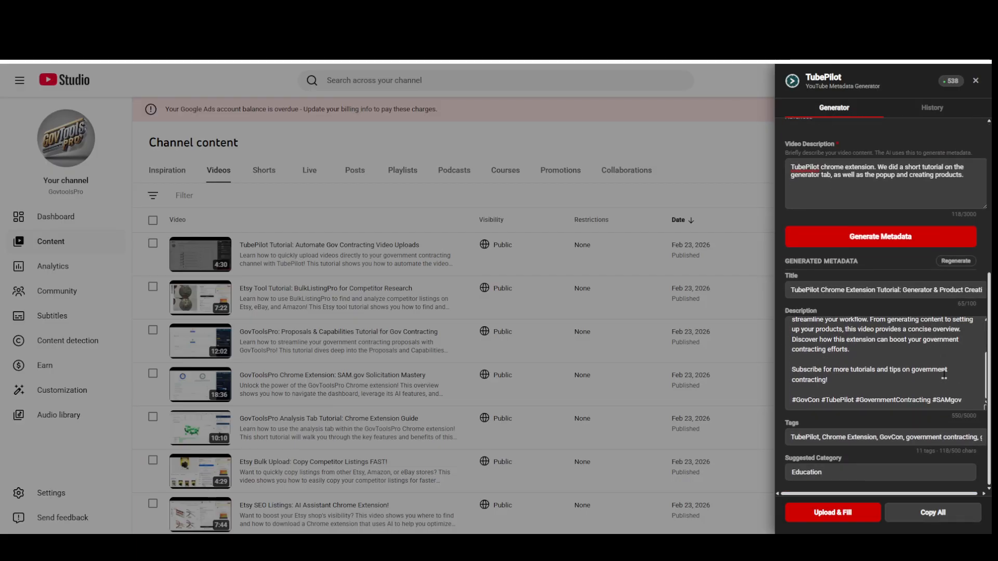
click(833, 518)
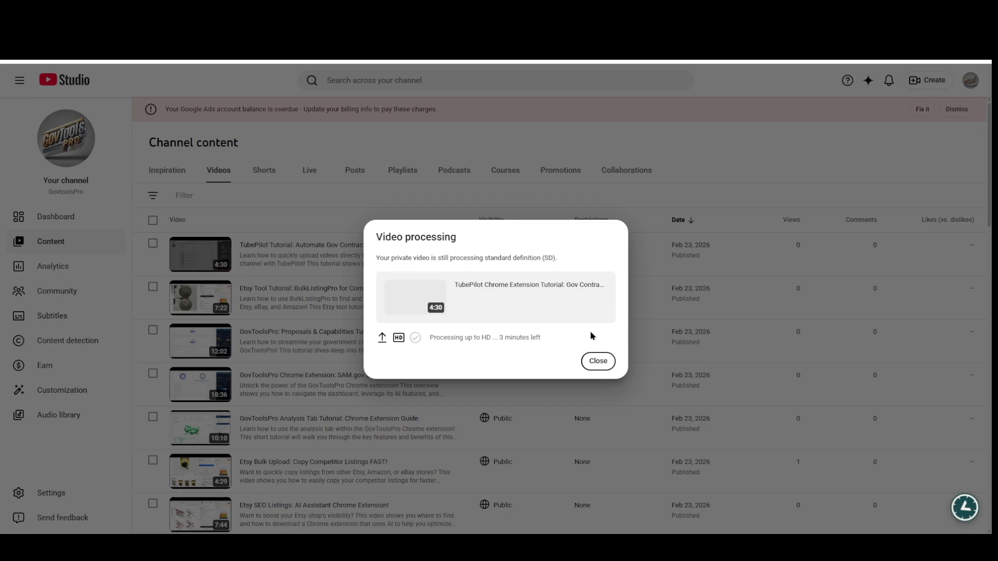
click(599, 363)
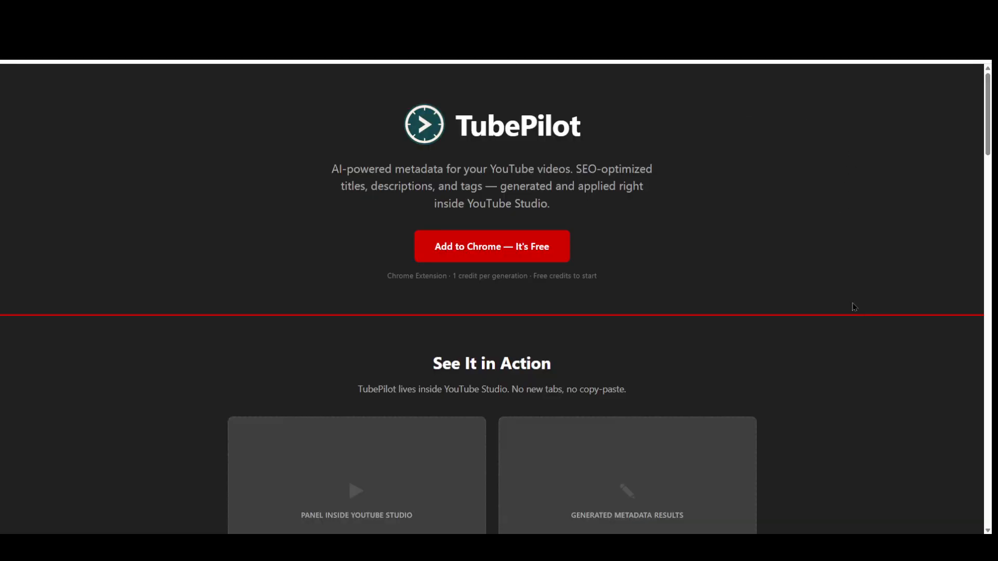
Look through the TubePilot product page, including the How It Works steps and the credit pricing
scroll(853, 307, down, 15)
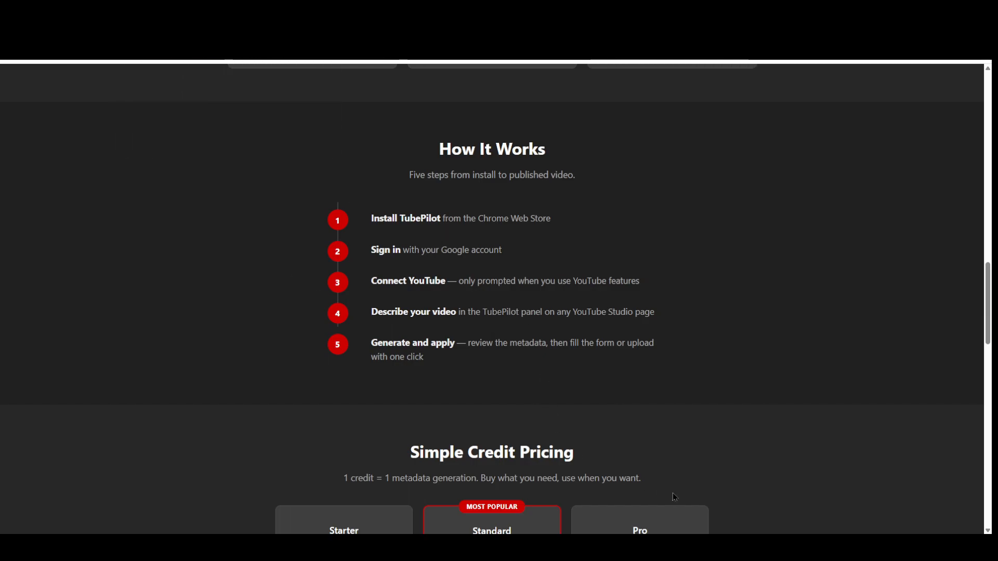
click(679, 547)
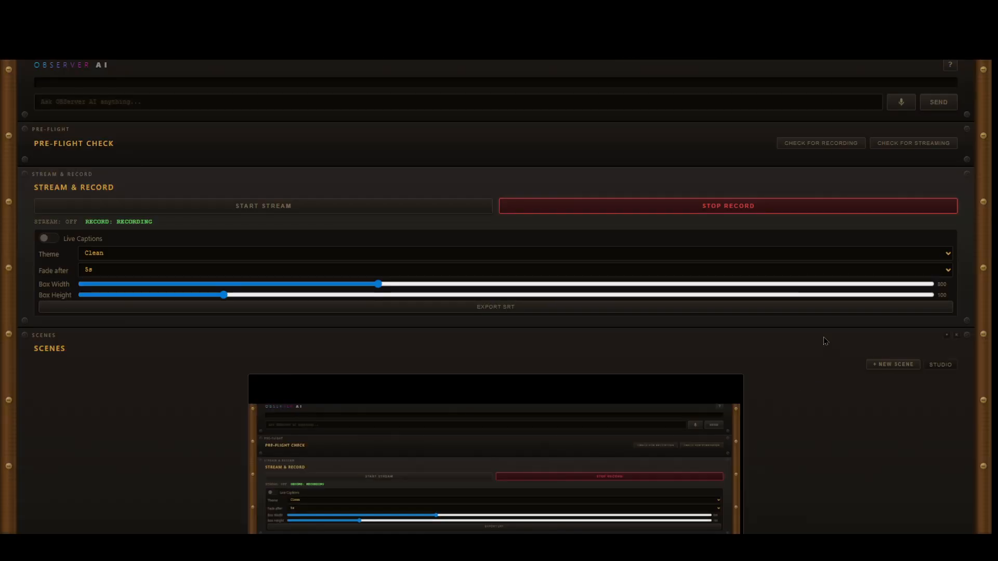